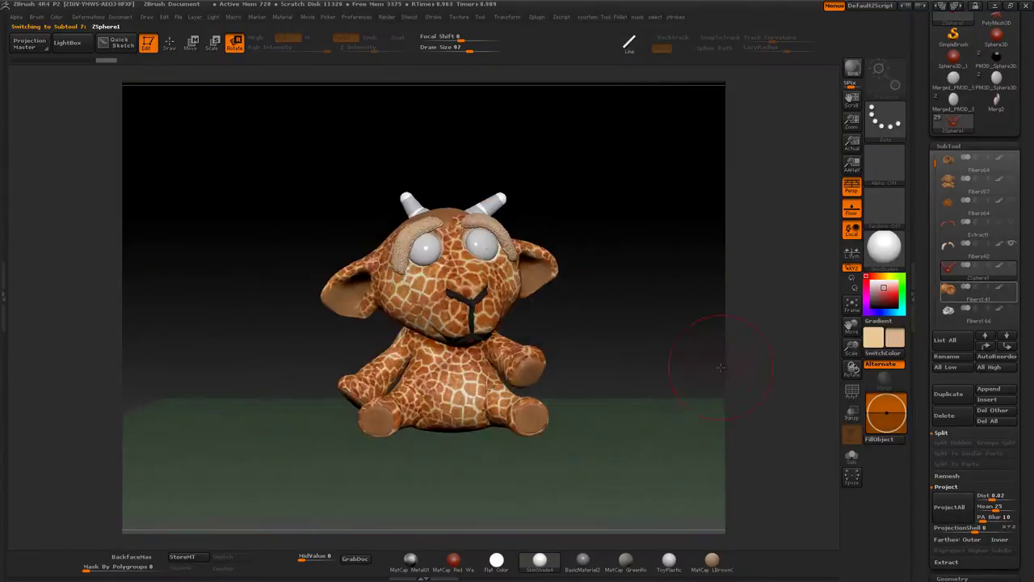
BPR-preview the giraffe, zoom into the face, and Del Other to keep the V-shaped mesh
key(shift+r)
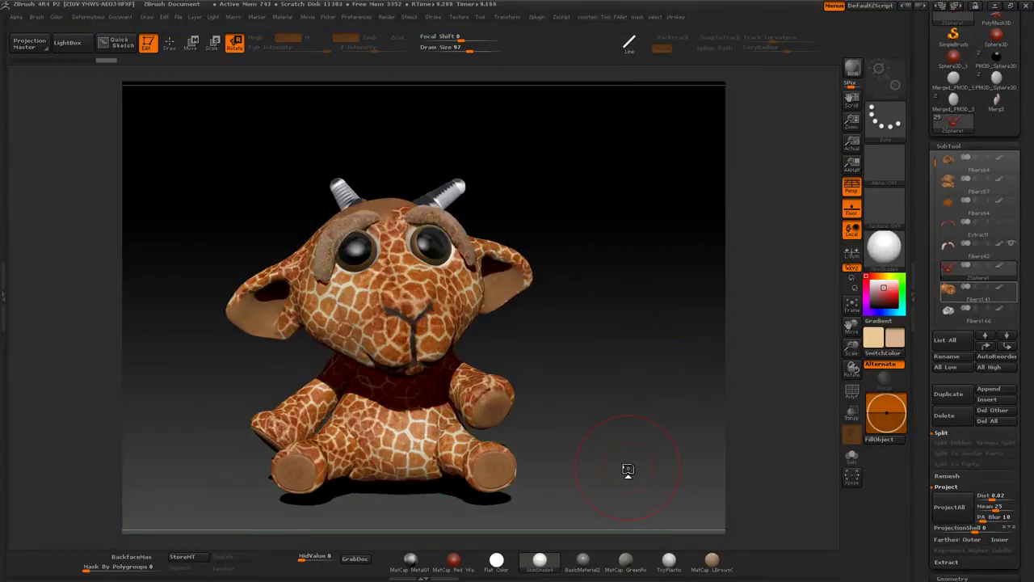
drag(628, 470, 722, 352)
scroll(992, 369, down, 2)
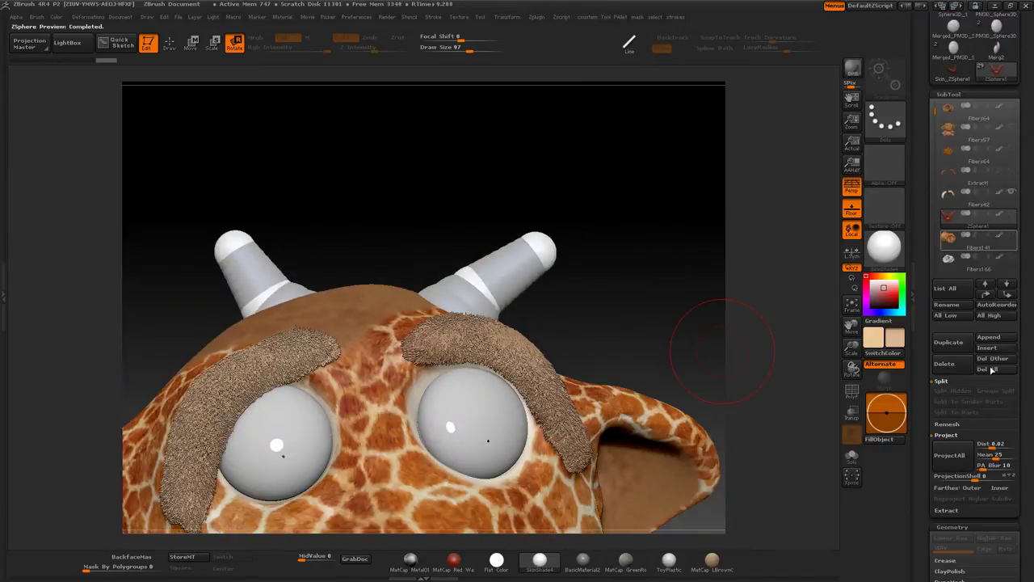
click(991, 369)
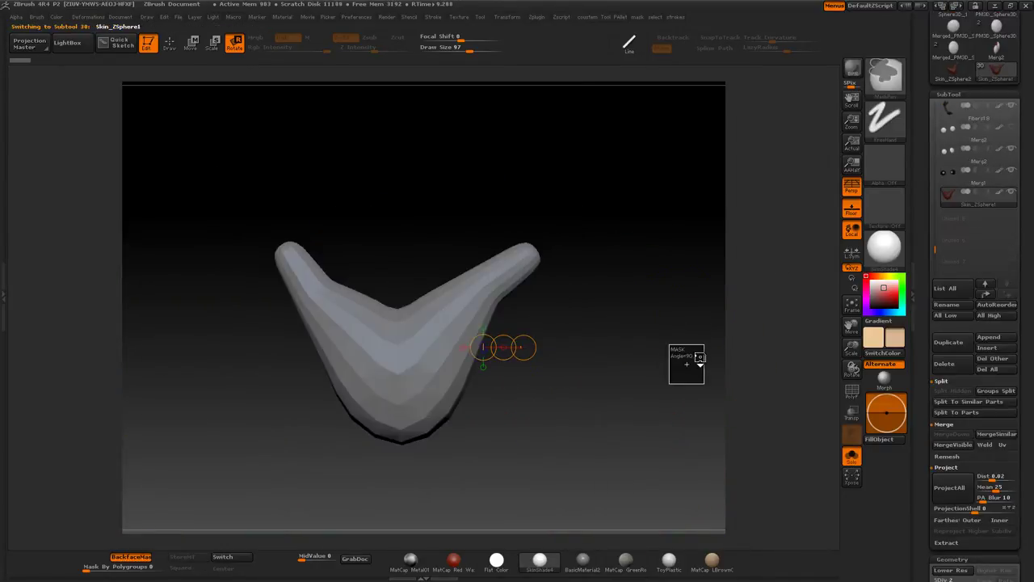
In Draw mode, frame and subdivide the V-shaped mesh, then lasso-mask the horn tips
key(q)
key(f)
drag(533, 518, 665, 431)
key(ctrl+d)
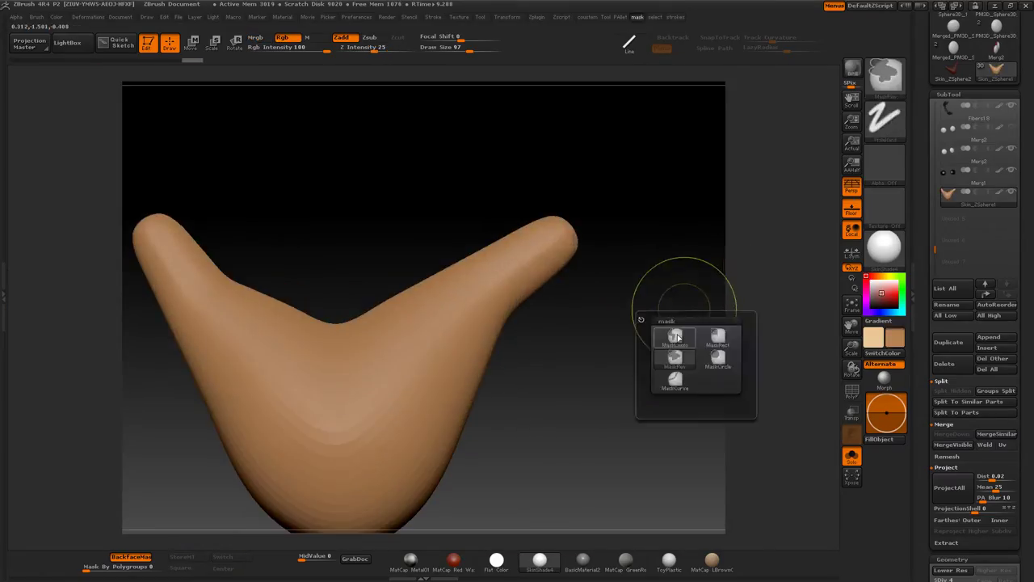
ctrl+drag(198, 231, 227, 346)
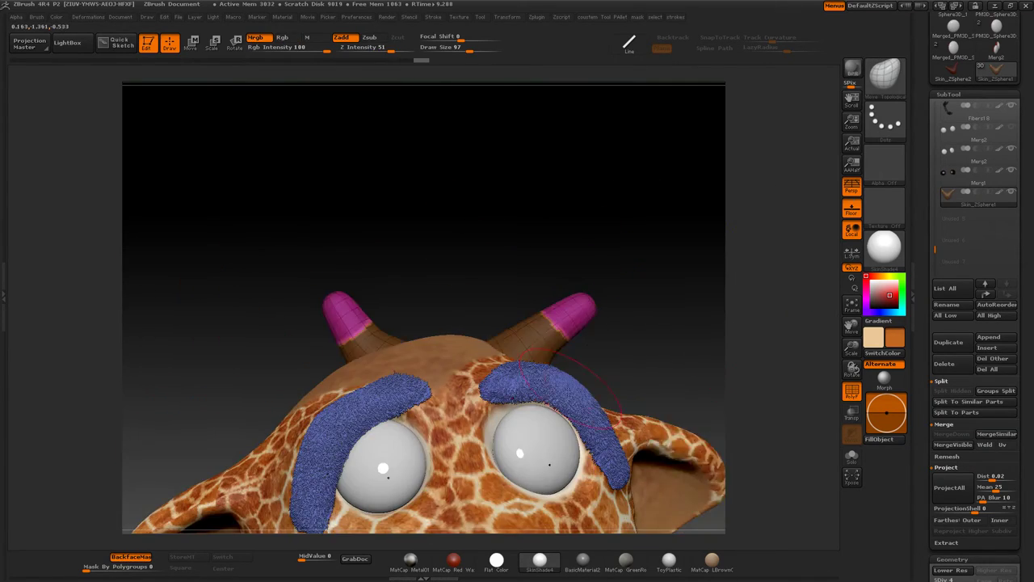
Turn on FiberMesh Preview for the horns and raise MaxFibers from 150 to about 235
mouse_move(700, 346)
mouse_down()
mouse_move(665, 248)
mouse_move(679, 323)
mouse_move(519, 208)
mouse_up()
scroll(978, 323, down, 5)
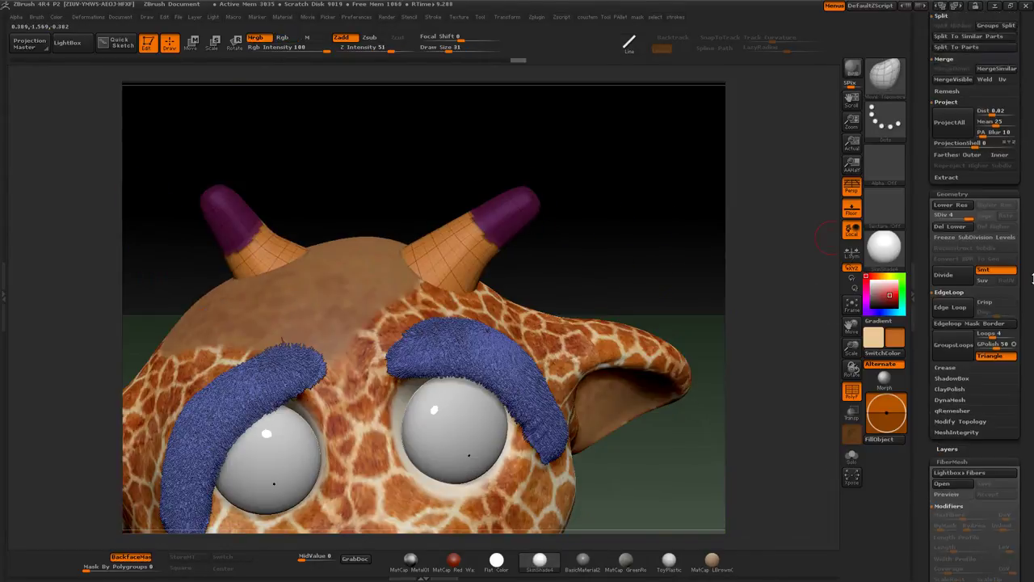
scroll(970, 323, down, 3)
click(947, 330)
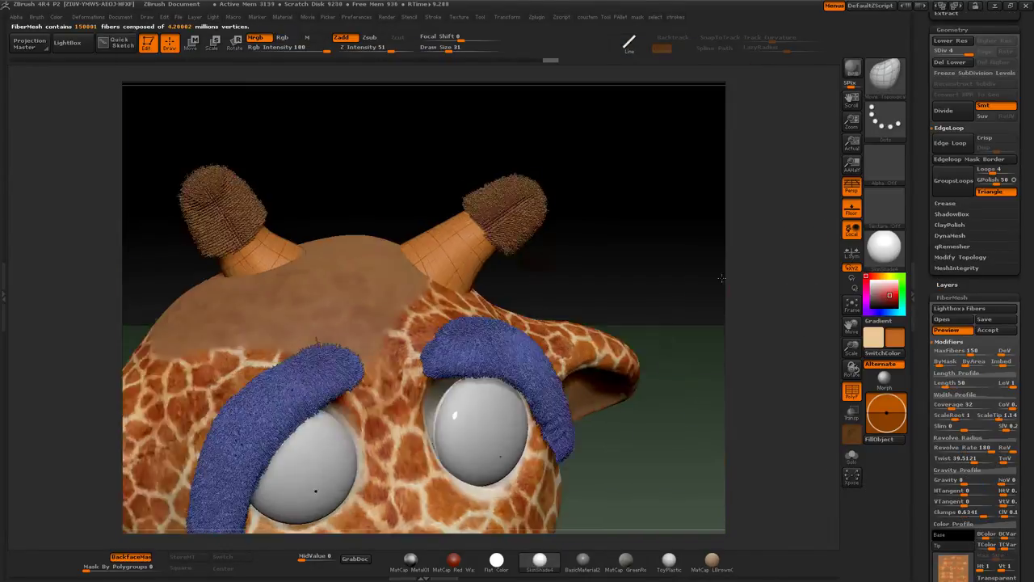
drag(954, 354, 974, 351)
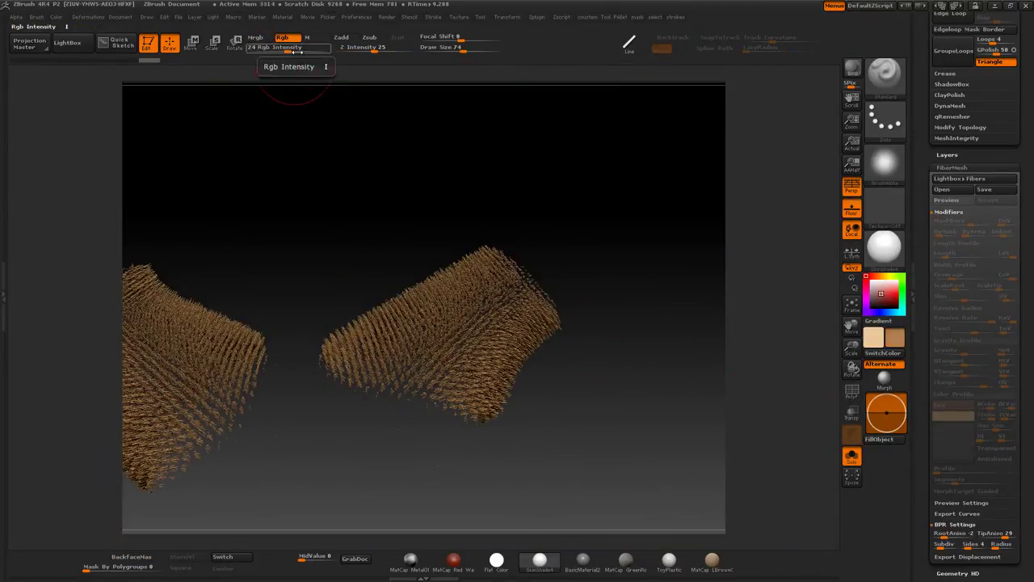
Hold Ctrl for MaskLasso and scroll the Tool palette to the finished Fibers subtool
key(ctrl)
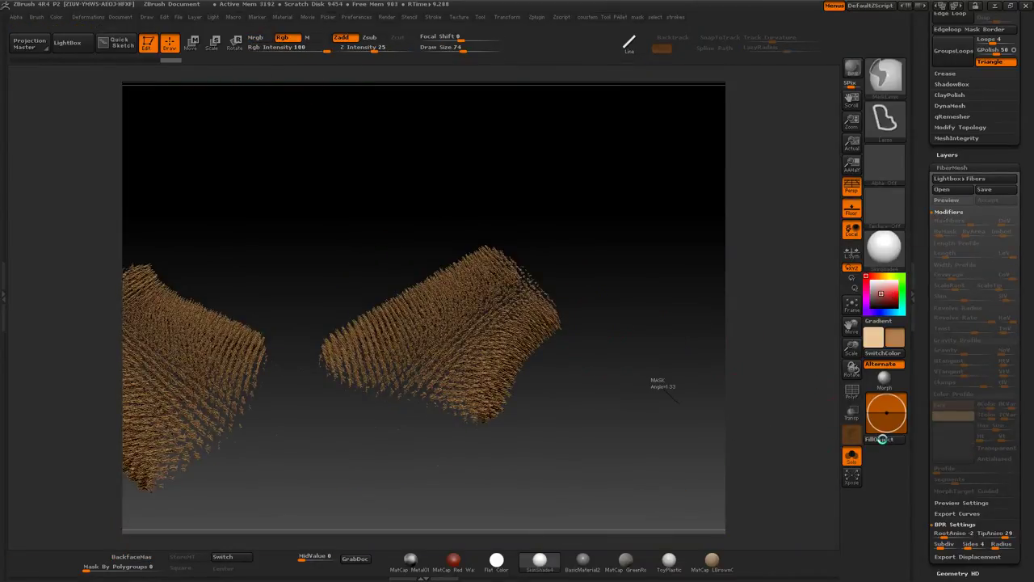
scroll(970, 323, down, 10)
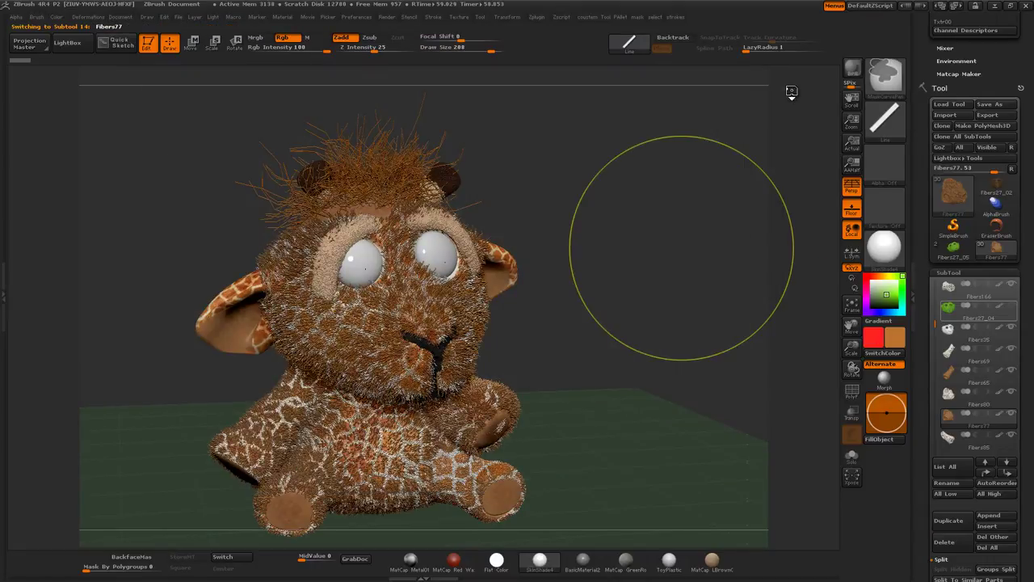
Resize the document width, frame the giraffe, and start a BPR render
click(120, 17)
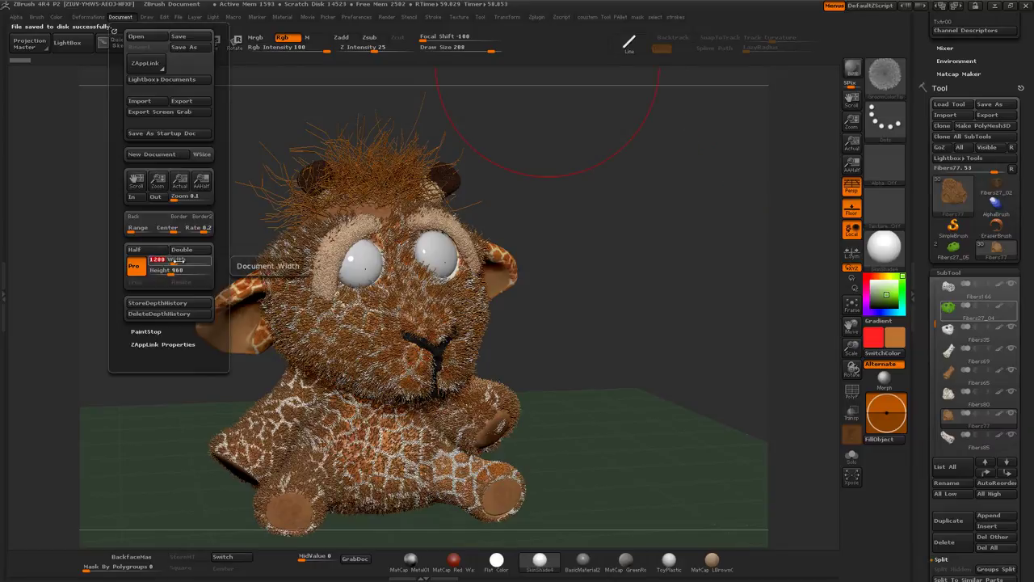
drag(186, 261, 208, 260)
click(536, 342)
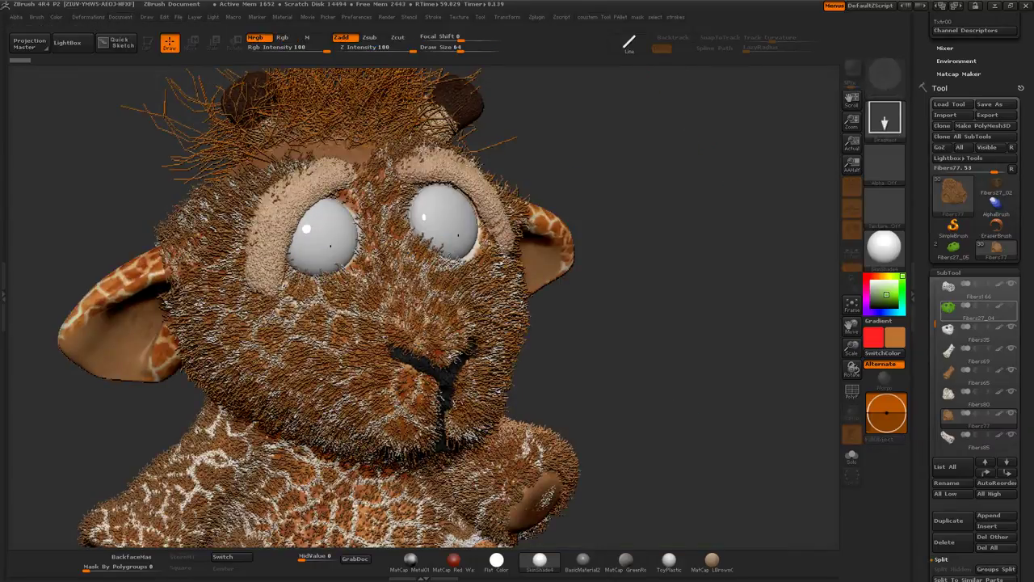
key(f)
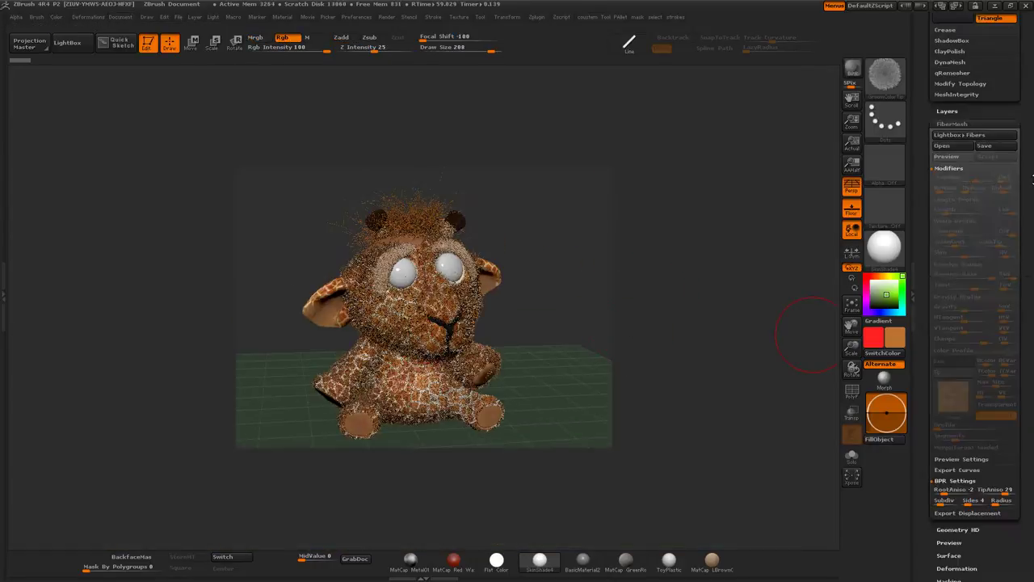
click(854, 70)
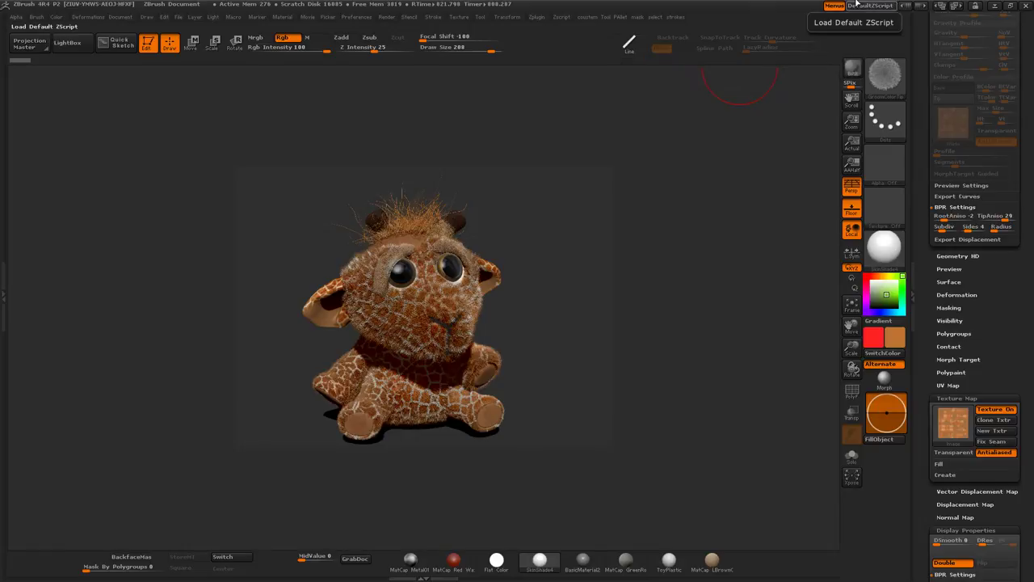
Export the BPR render as image 04 into the progress folder
click(357, 16)
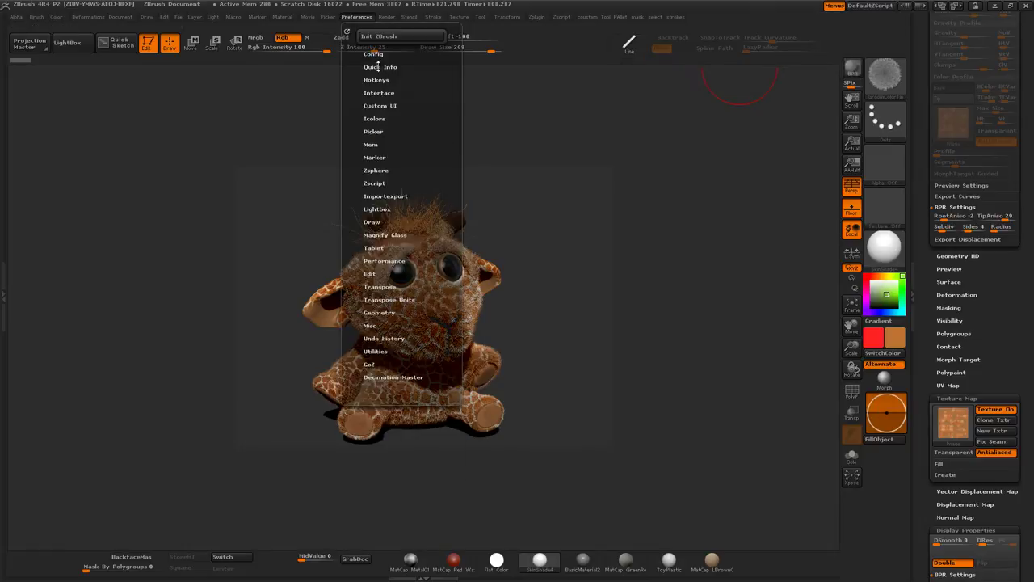
click(386, 16)
click(409, 138)
double_click(369, 120)
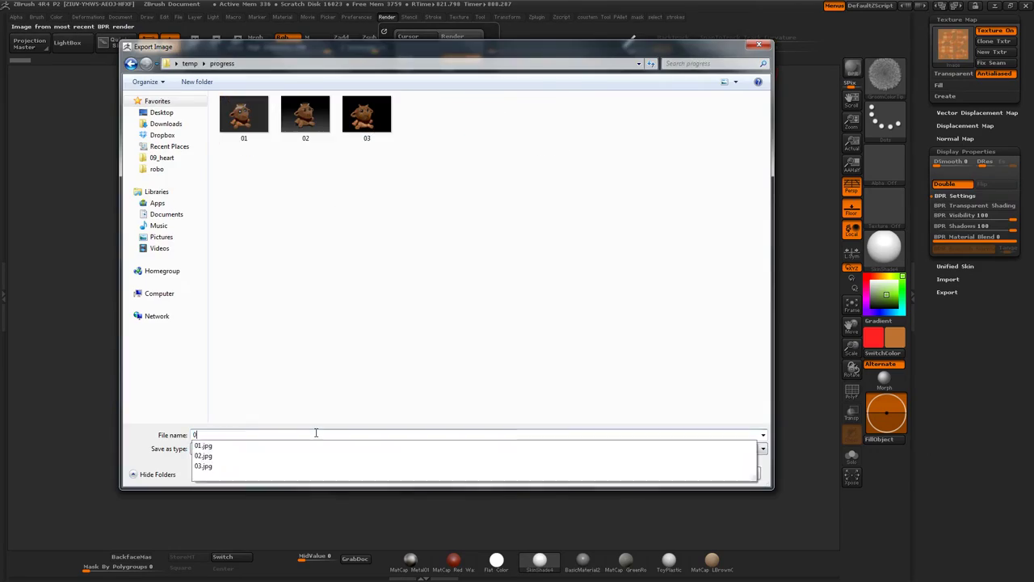
click(684, 409)
click(485, 571)
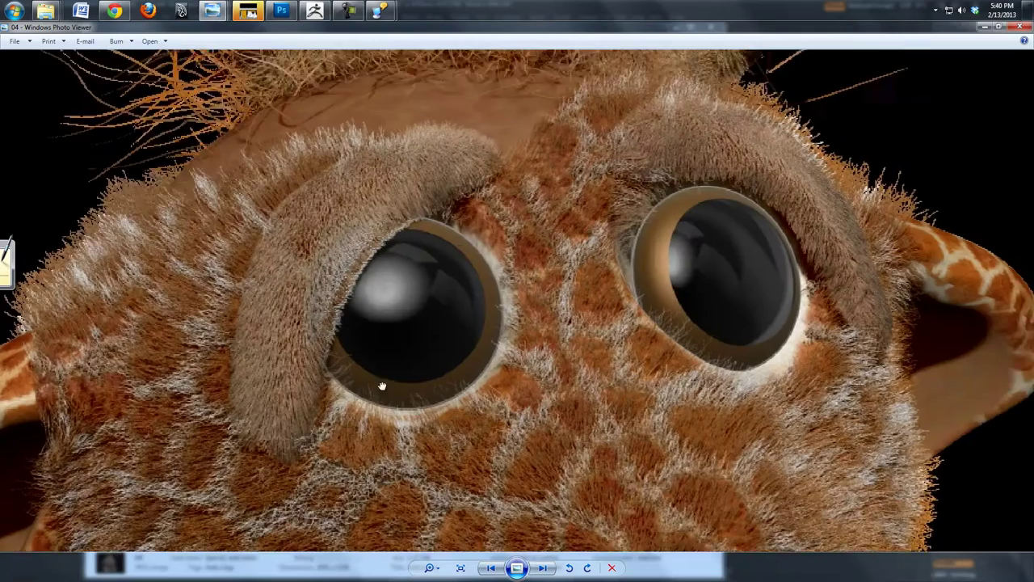
Zoom in and out on the giraffe render in Windows Photo Viewer to inspect it
scroll(552, 371, down, 5)
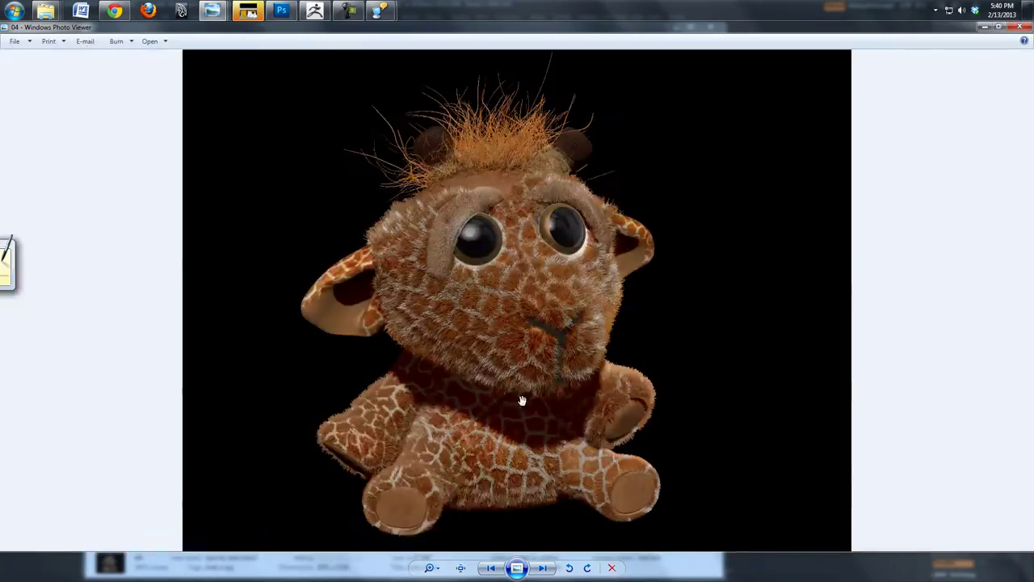
scroll(455, 300, up, 5)
scroll(466, 331, down, 5)
scroll(636, 307, up, 3)
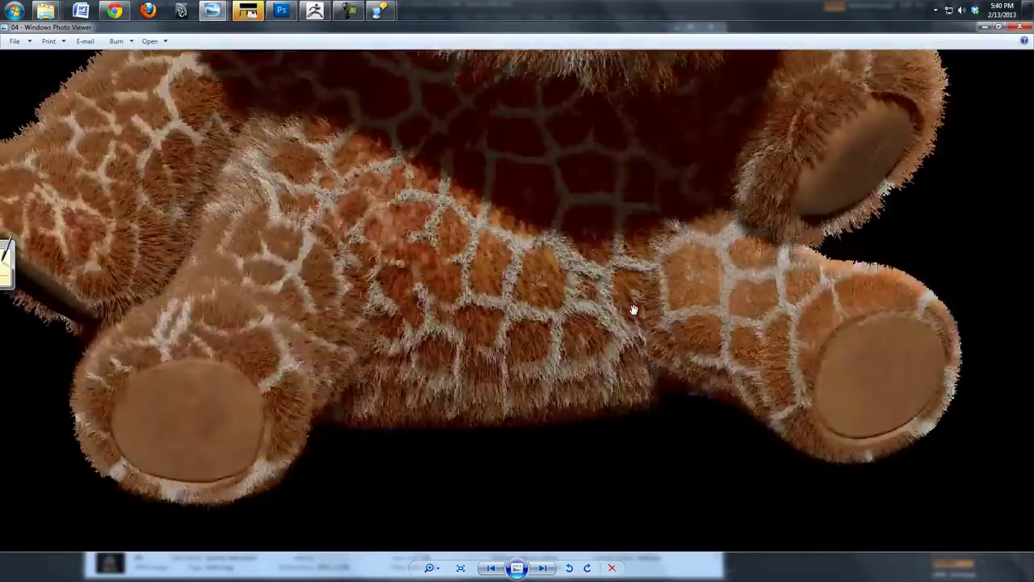
scroll(654, 415, up, 2)
scroll(533, 323, down, 3)
scroll(534, 323, up, 2)
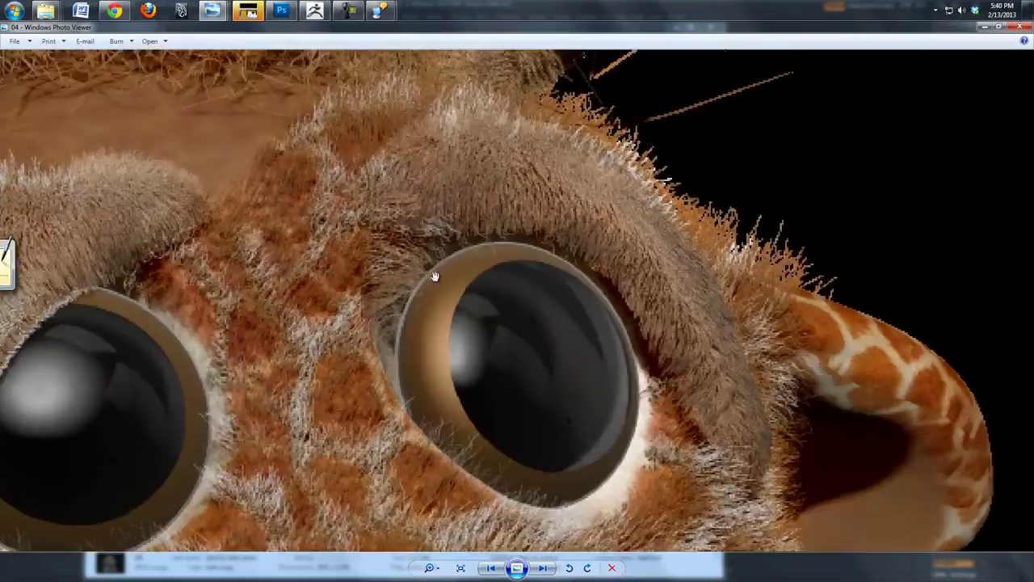
scroll(432, 273, up, 3)
scroll(539, 357, down, 1)
scroll(540, 356, down, 2)
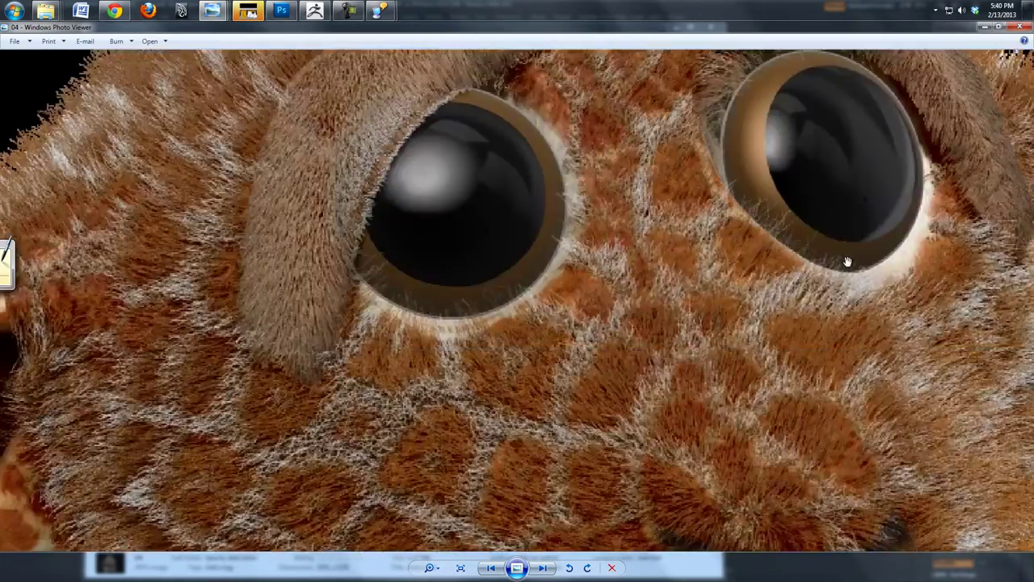
scroll(808, 291, down, 2)
scroll(439, 371, down, 3)
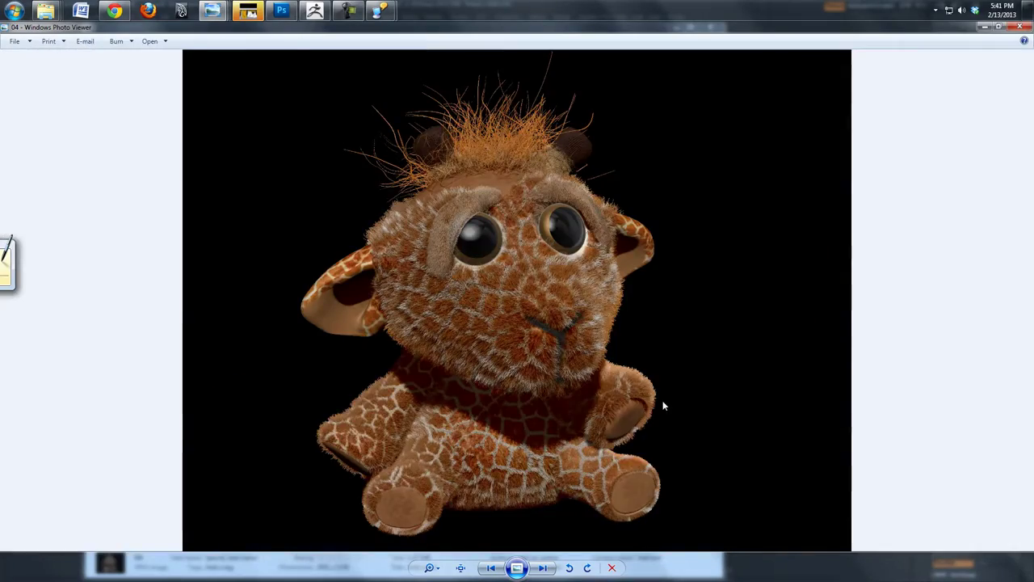
scroll(503, 370, up, 2)
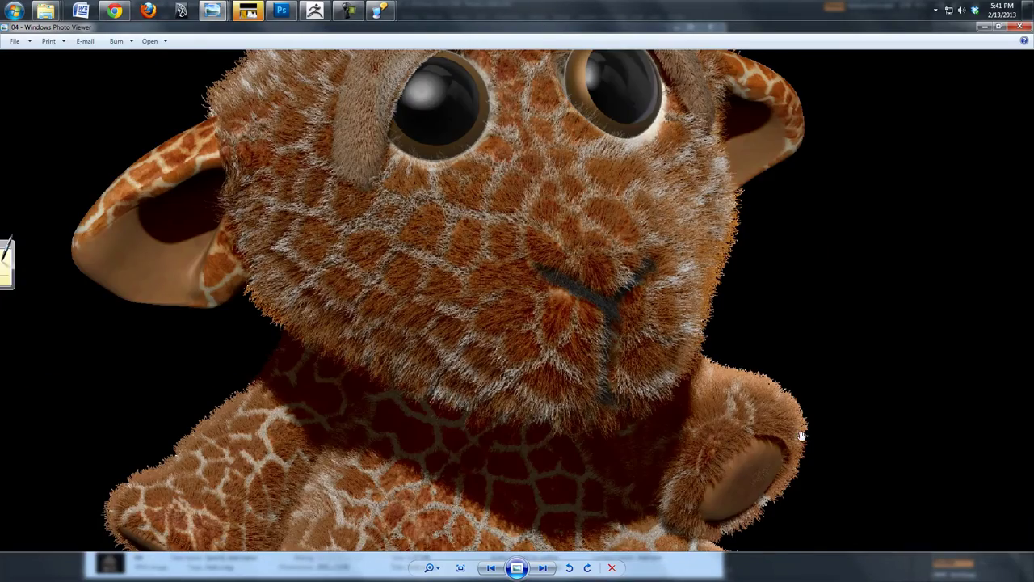
scroll(679, 447, down, 1)
scroll(300, 423, up, 3)
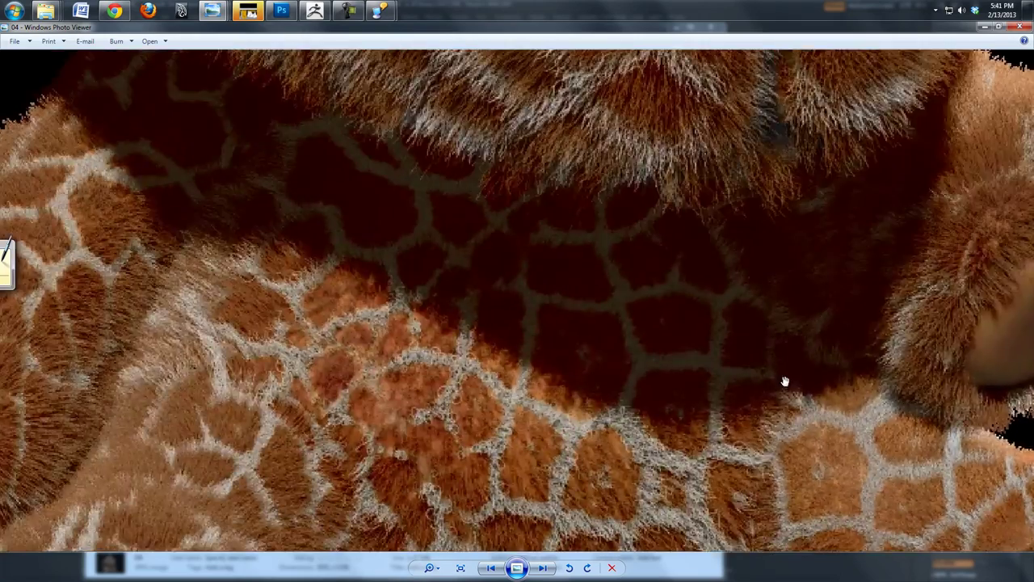
scroll(585, 261, down, 2)
scroll(660, 423, down, 3)
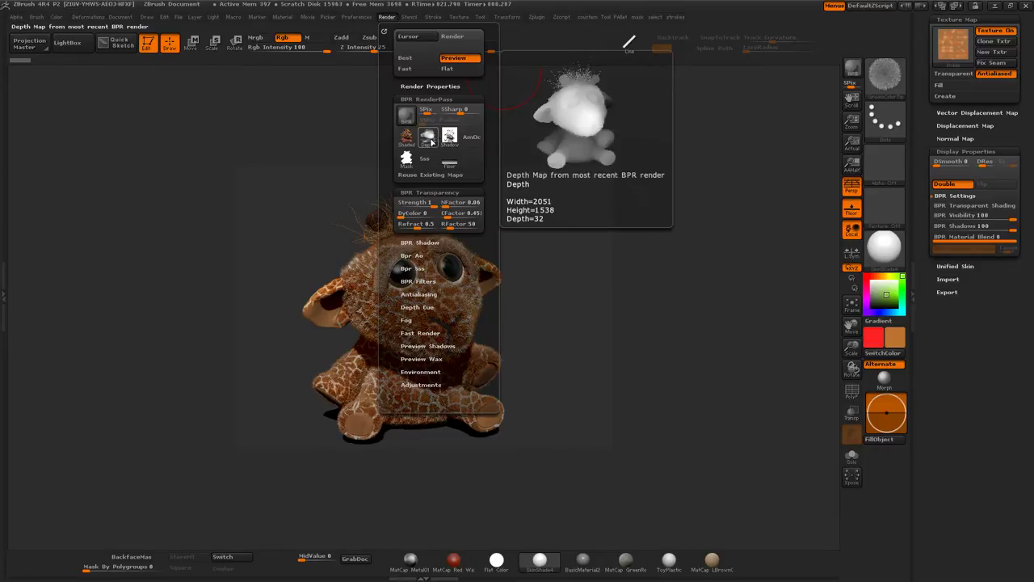
Save the BPR depth map as a TIFF named BPR_Depth
click(430, 143)
click(250, 393)
click(250, 398)
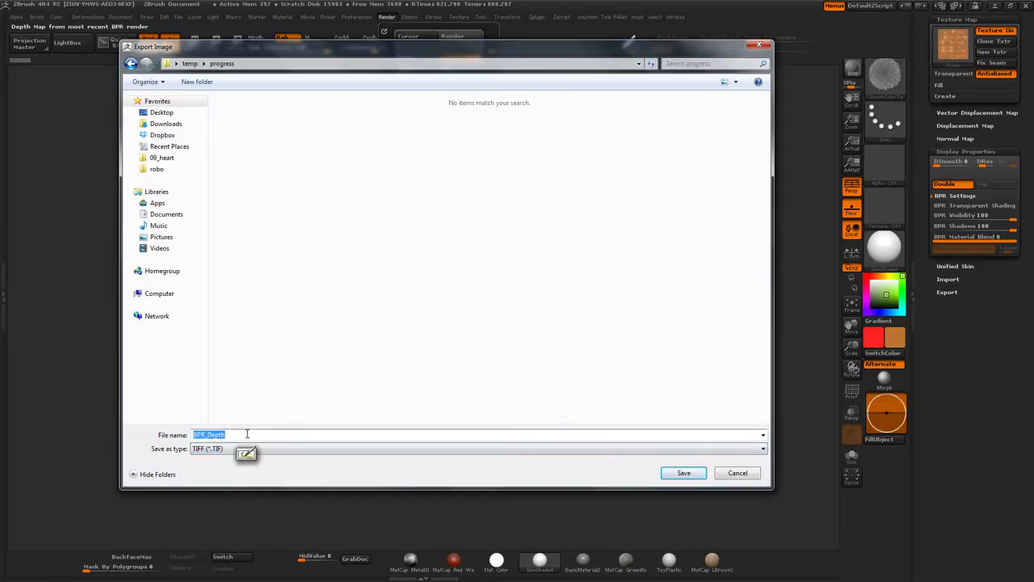
key(Return)
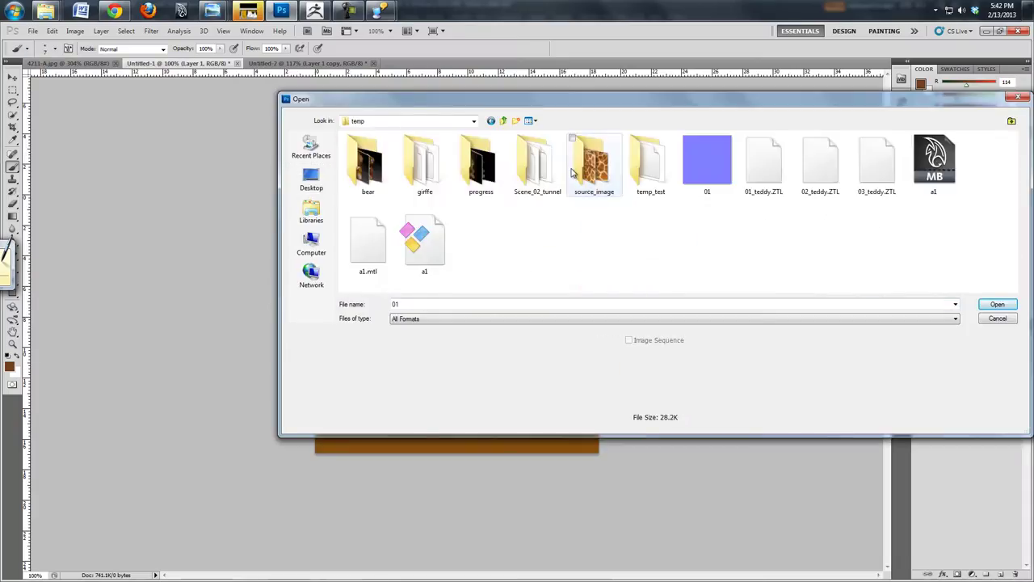
Open 04.jpg and BPR_Depth.tif, then try Lens Blur with the layer mask as depth source
click(999, 307)
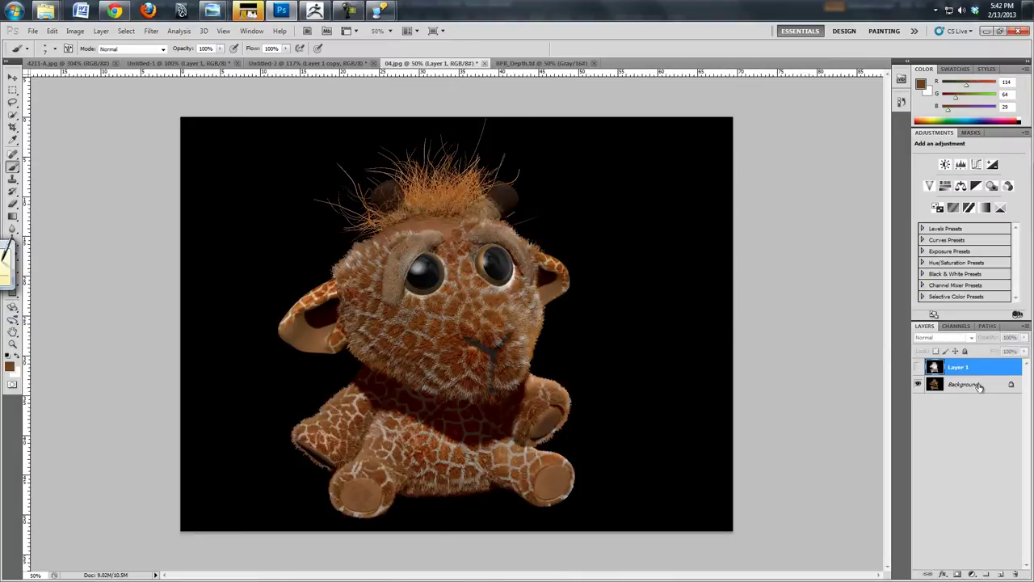
click(75, 31)
click(120, 180)
click(982, 120)
click(994, 139)
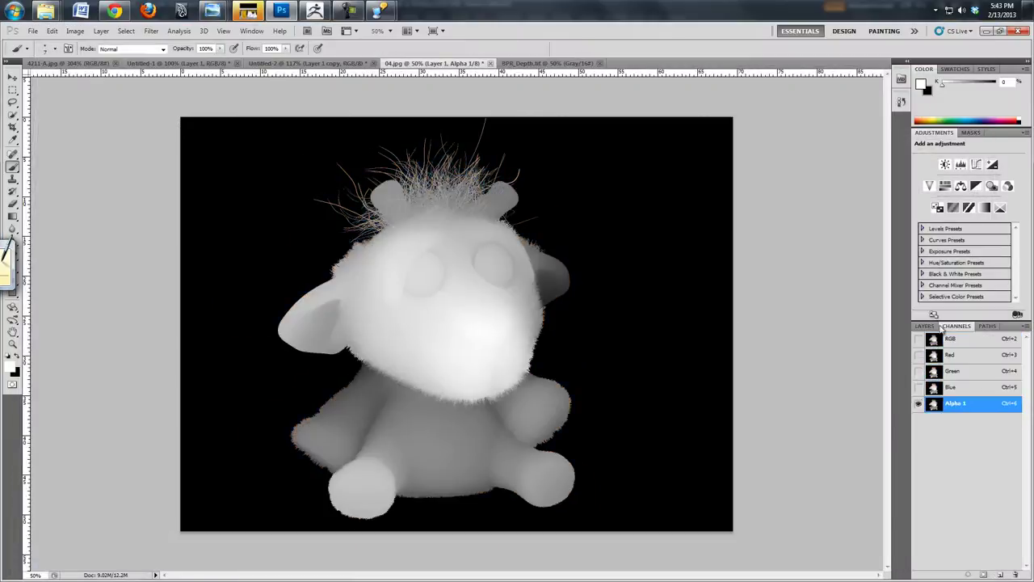
Reopen Lens Blur on the colour image reading depth from the Alpha 1 channel
click(924, 326)
click(961, 384)
click(152, 31)
click(299, 282)
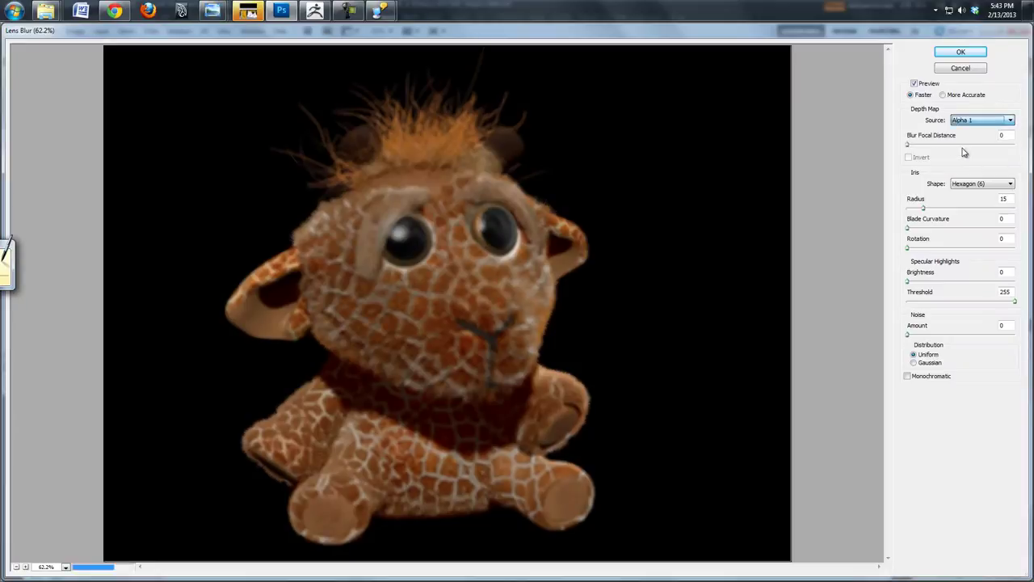
Apply Lens Blur with focal distance 231 and radius 8 using the layer-mask depth source
click(439, 439)
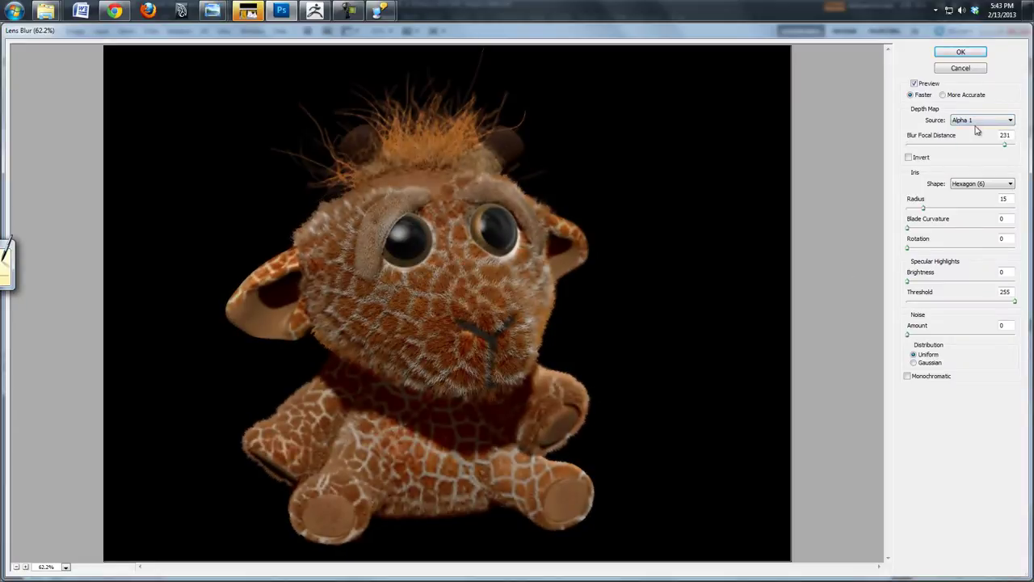
click(578, 289)
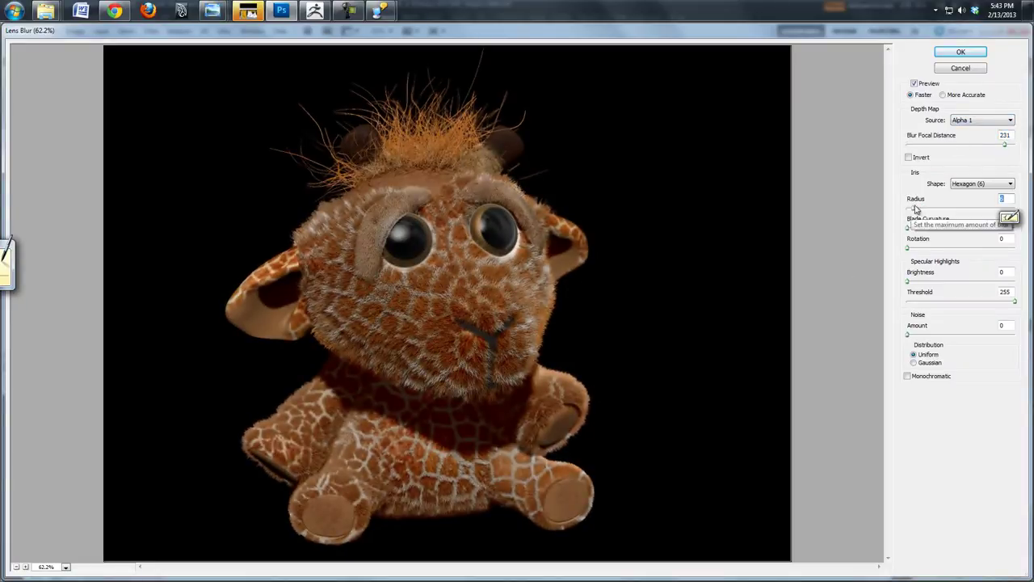
click(982, 119)
click(970, 145)
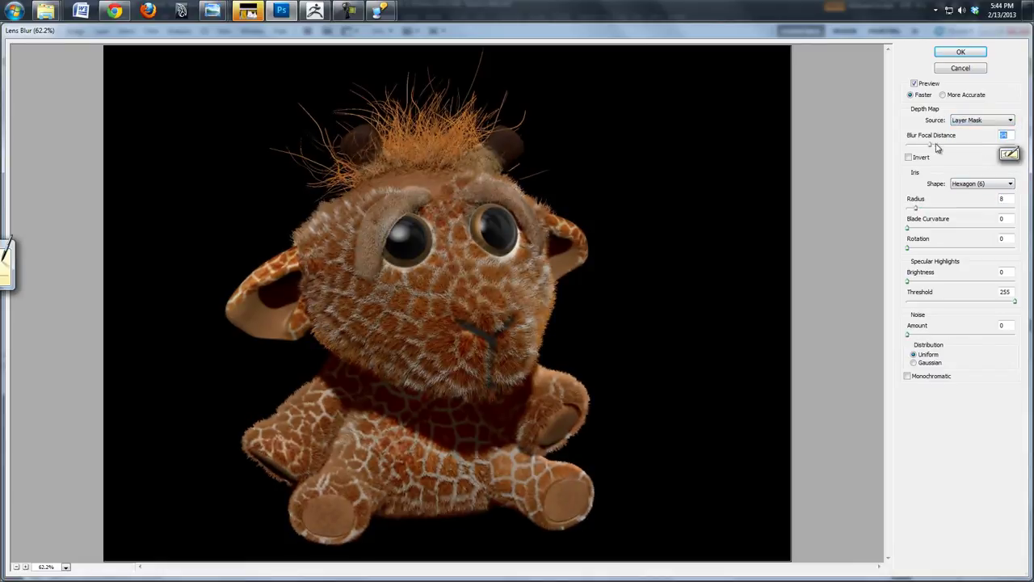
click(961, 51)
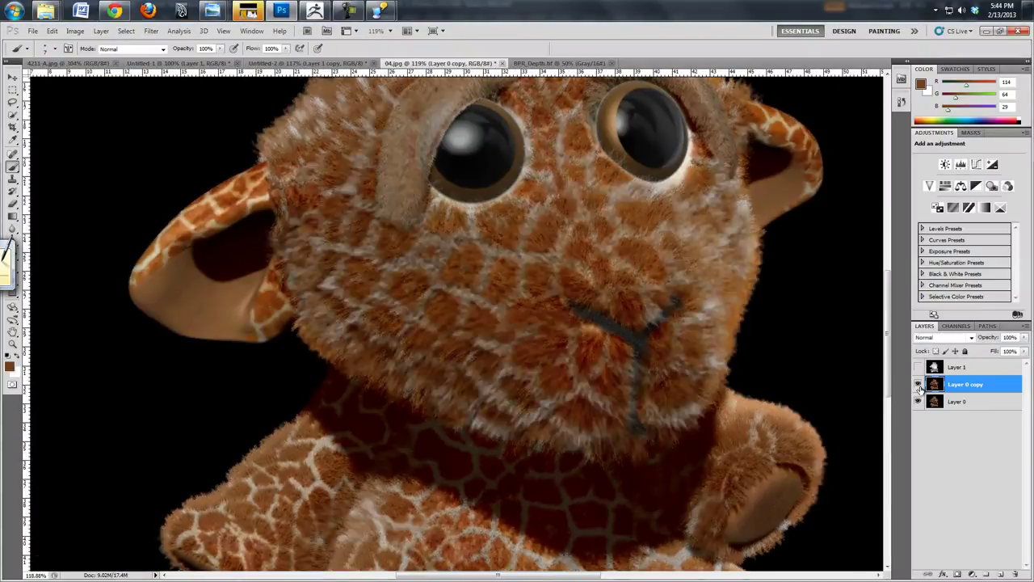
Hide Layer 0 copy, make Layer 0 copy 2 active, and compare the result in Photo Viewer
click(918, 384)
key(ctrl+0)
click(969, 403)
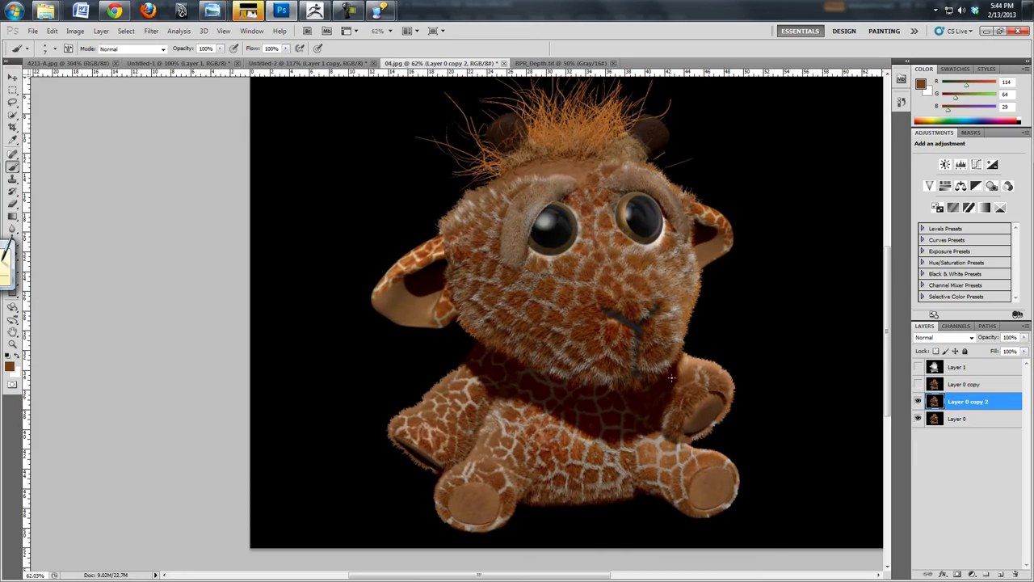
alt+scroll(532, 333, up, 3)
alt+scroll(532, 333, down, 3)
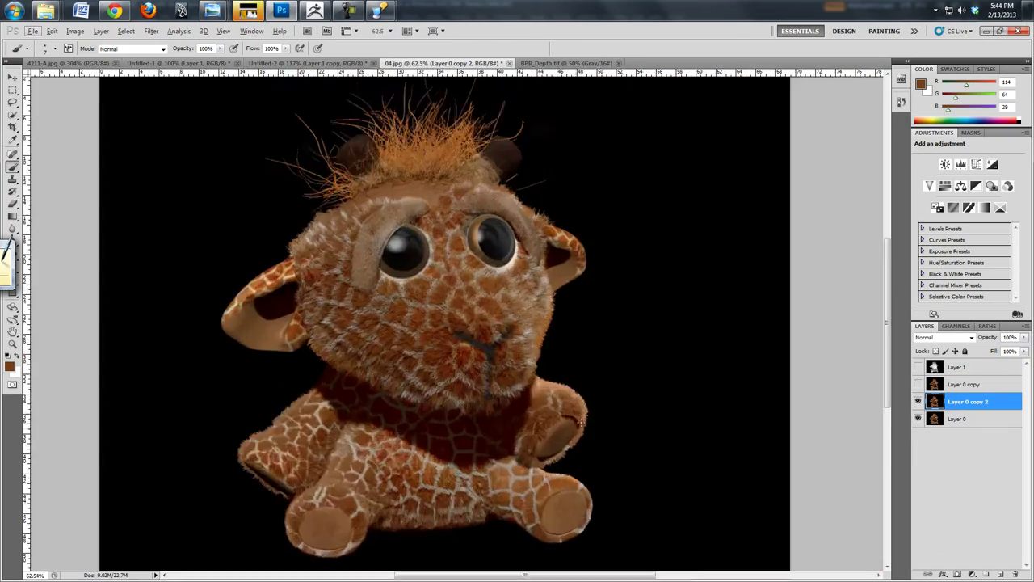
alt+scroll(369, 348, up, 3)
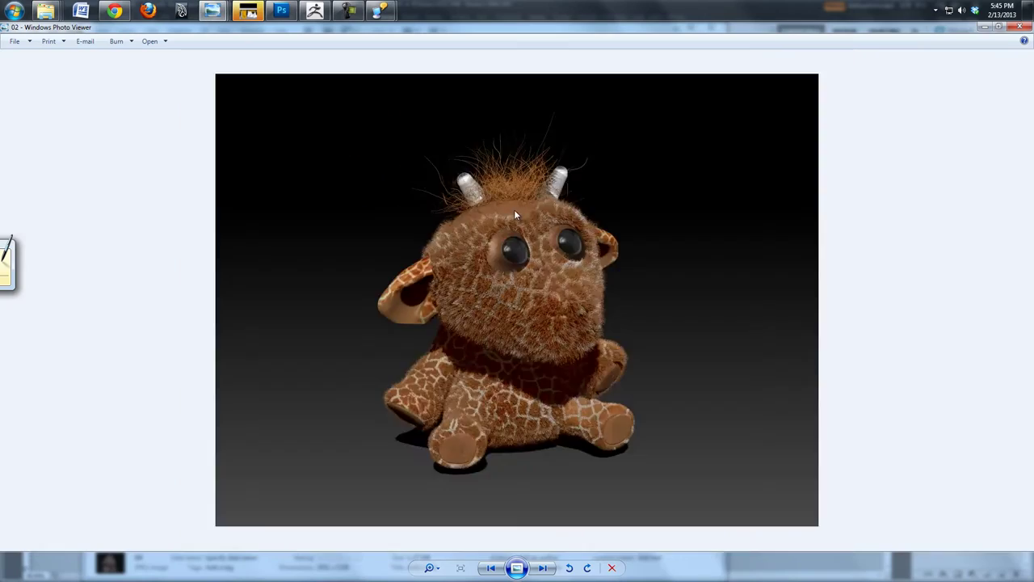
scroll(514, 209, down, 1)
scroll(622, 451, down, 1)
ctrl+scroll(674, 483, up, 4)
ctrl+scroll(674, 483, down, 4)
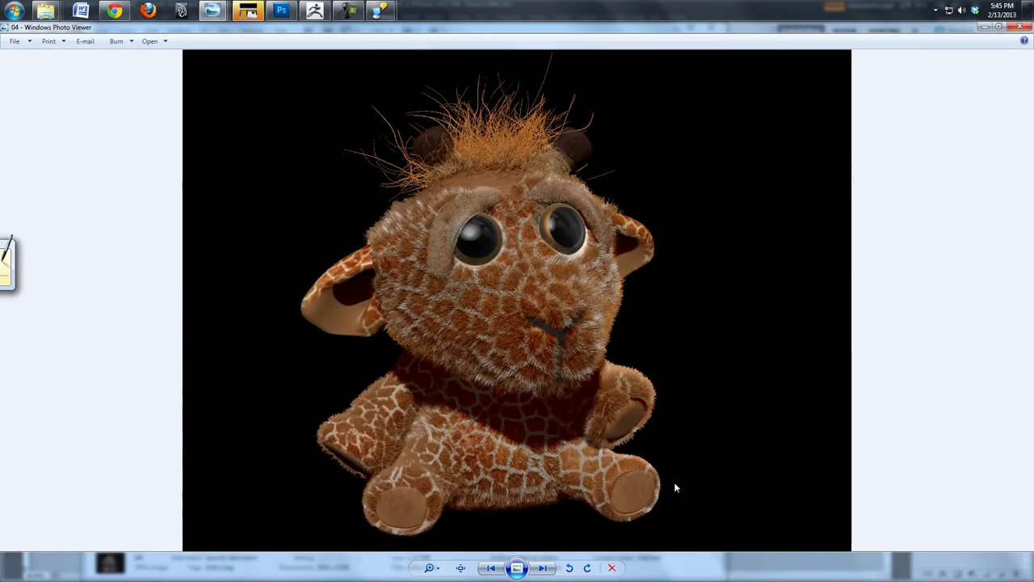
ctrl+scroll(674, 483, up, 4)
drag(607, 439, 685, 289)
ctrl+scroll(637, 346, down, 4)
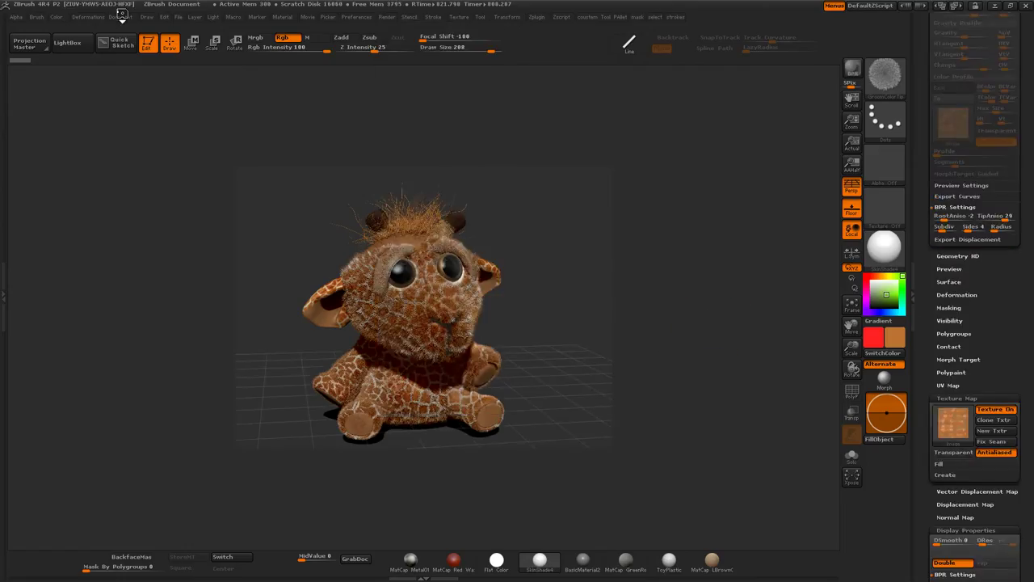
Isolate the head polygroup and mask the head by its colour
click(121, 16)
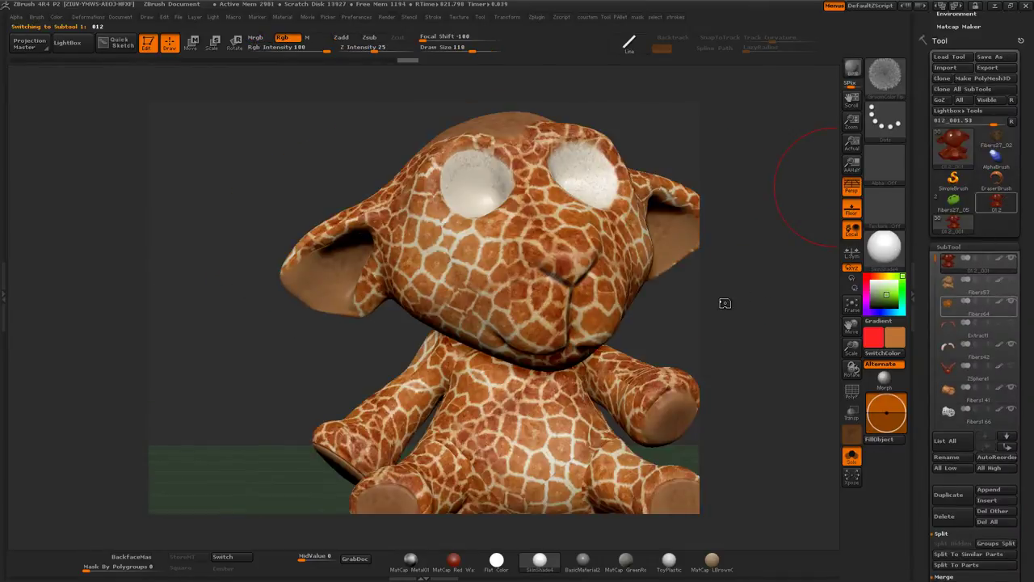
key(shift+f)
ctrl+shift+click(558, 319)
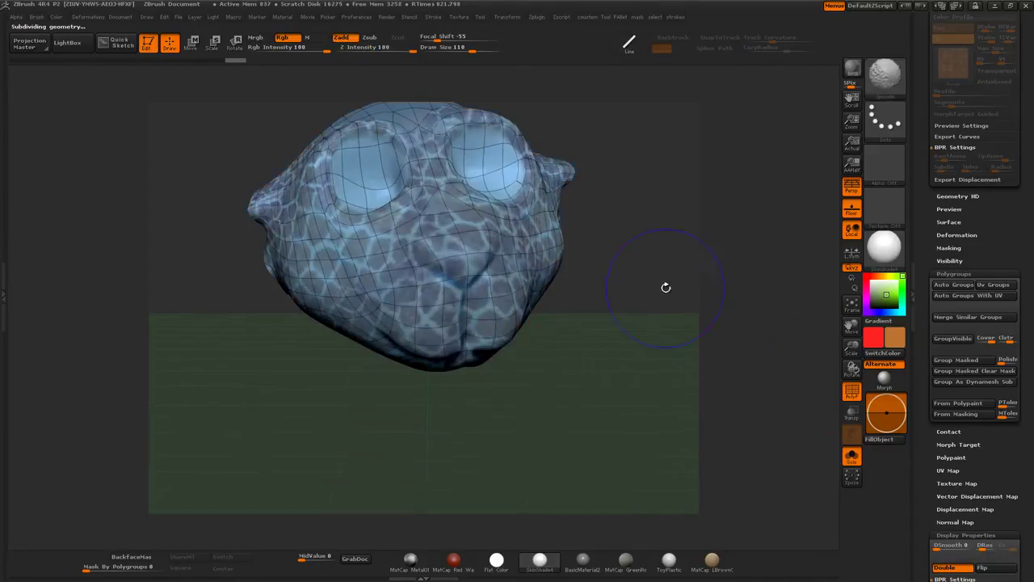
key(shift+f)
click(950, 247)
click(958, 350)
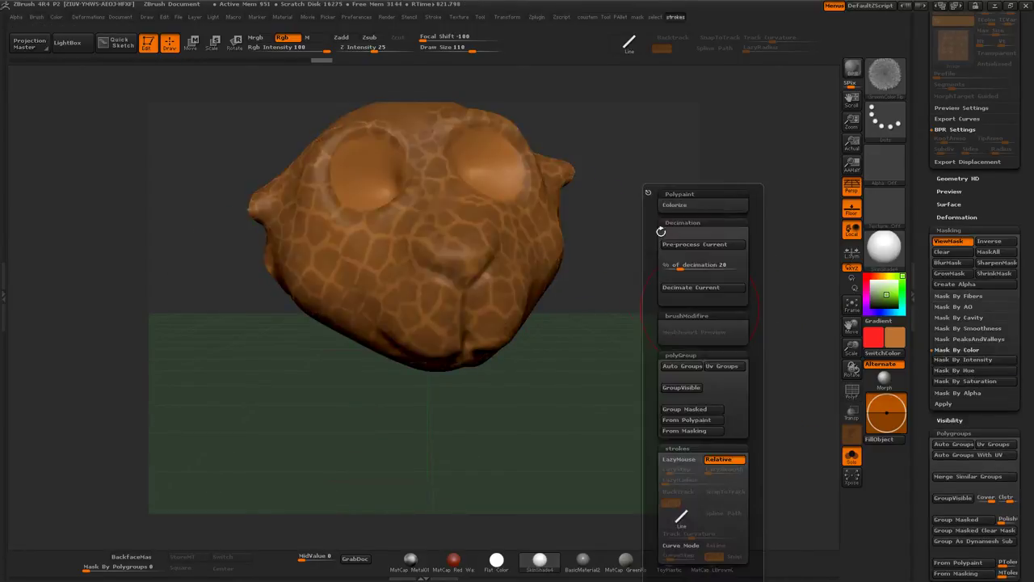
Import the furMAp image from the giffe folder as the head's texture map
mouse_move(727, 243)
mouse_down()
mouse_move(704, 285)
mouse_move(525, 235)
mouse_up()
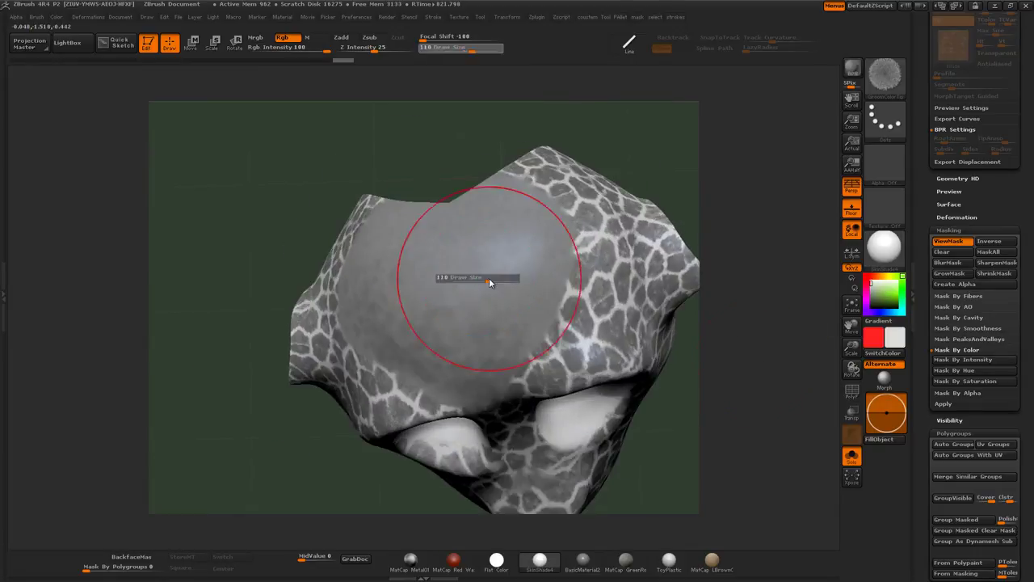
scroll(970, 283, down, 10)
click(996, 303)
click(953, 317)
click(502, 307)
double_click(362, 125)
click(131, 63)
double_click(296, 125)
click(490, 122)
key(Return)
Turn on FiberMesh Preview to show brown fur over the giraffe-patterned head
drag(566, 162, 755, 273)
scroll(970, 242, up, 10)
click(947, 307)
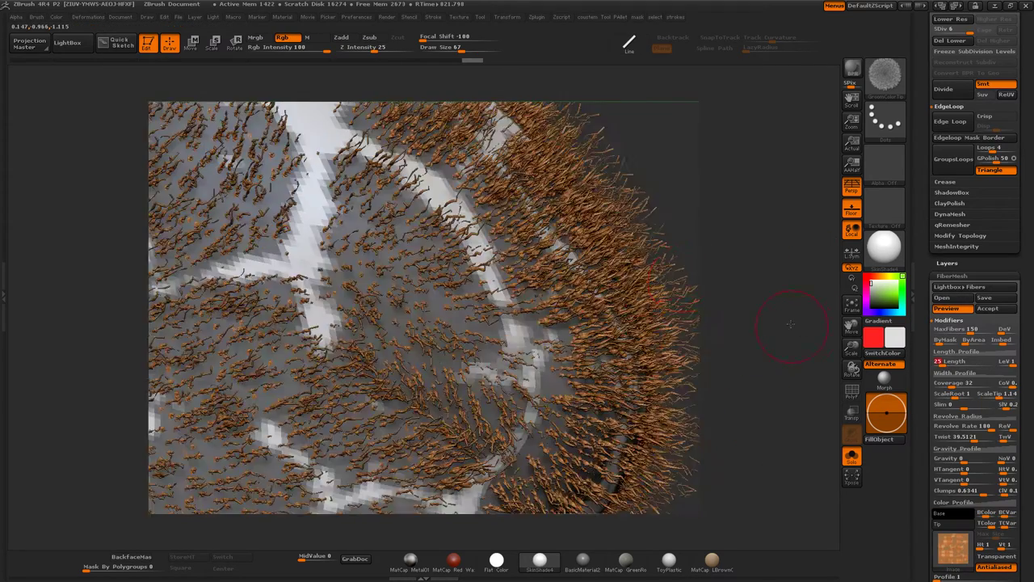
mouse_move(791, 325)
mouse_down()
mouse_move(785, 243)
mouse_move(803, 340)
mouse_move(744, 300)
mouse_move(776, 340)
mouse_move(841, 356)
mouse_up()
Raise MaxPolyPerMesh in the memory preferences and toggle the fur preview
click(947, 308)
click(357, 16)
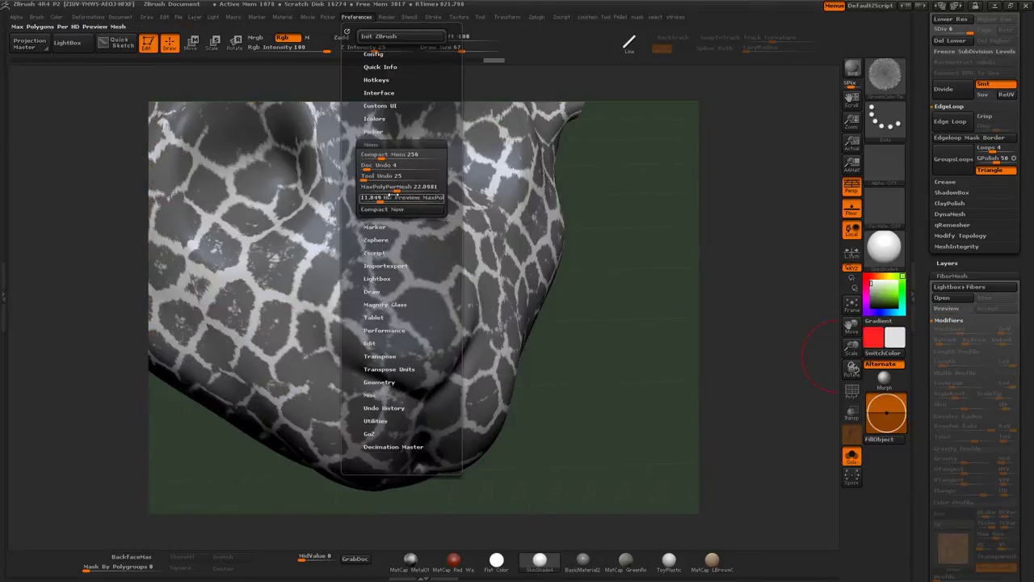
key(Return)
click(947, 308)
click(947, 308)
Switch brush, inspect the head from several angles, and apply 13 fiber segments
click(885, 72)
click(614, 131)
drag(328, 198, 380, 202)
drag(420, 259, 463, 275)
drag(496, 311, 565, 202)
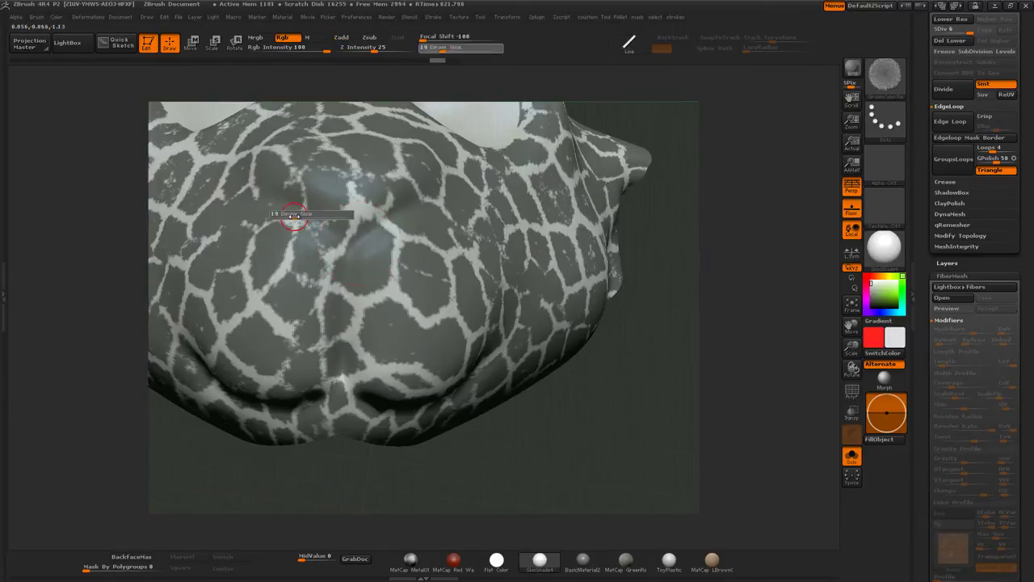
mouse_move(311, 222)
mouse_down()
mouse_move(341, 261)
mouse_move(654, 340)
mouse_move(593, 254)
mouse_move(808, 291)
mouse_up()
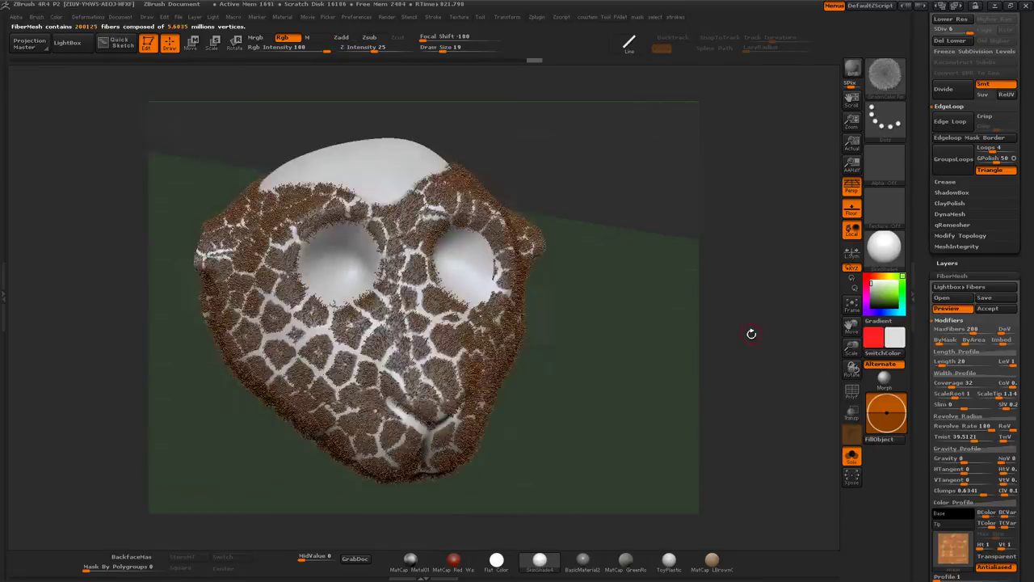
key(Return)
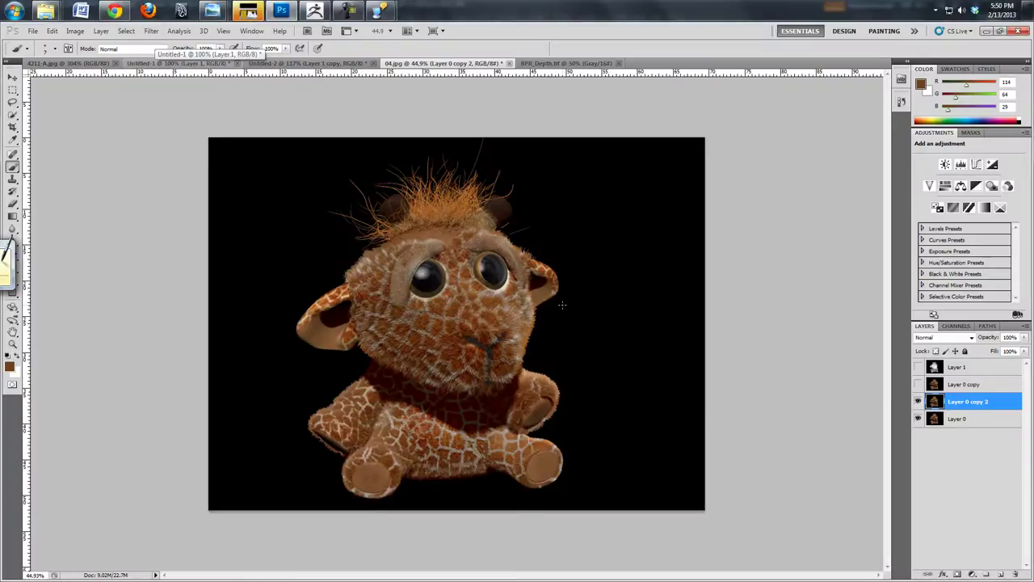
Duplicate the giraffe render layer and brighten the copy's highlights with Levels
alt+scroll(562, 304, up, 2)
key(ctrl+j)
key(ctrl+l)
drag(776, 246, 743, 247)
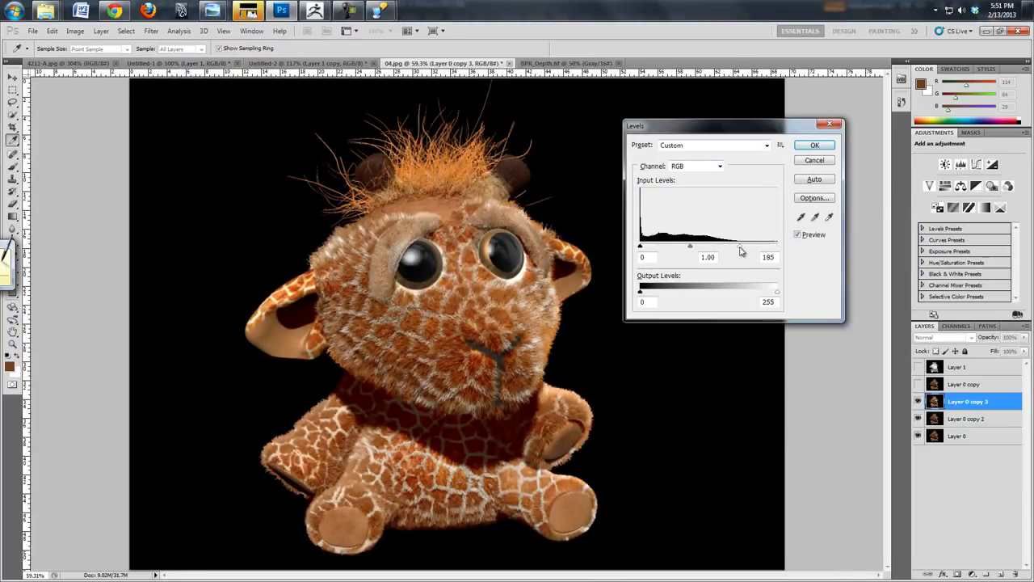
key(Return)
Set the copy's Color Balance to -7, make it visible, and flip it horizontally
key(ctrl+b)
drag(622, 352, 619, 353)
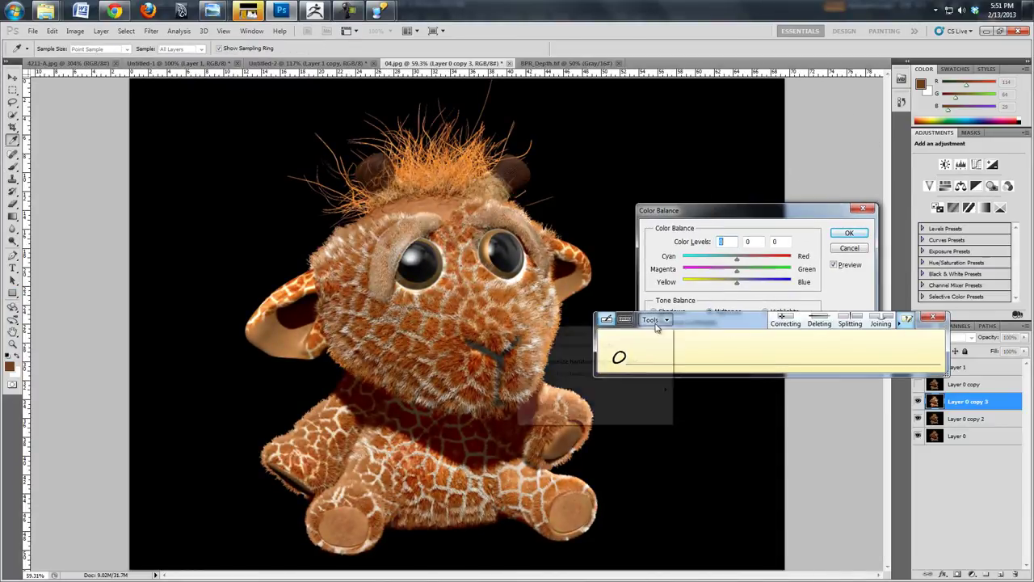
click(929, 349)
drag(737, 258, 732, 261)
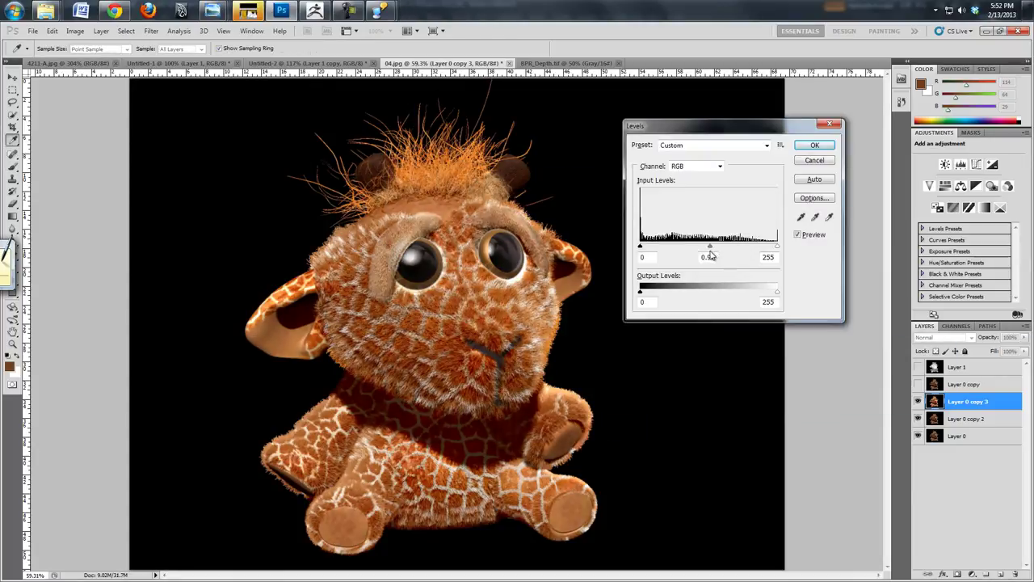
click(917, 401)
key(ctrl+t)
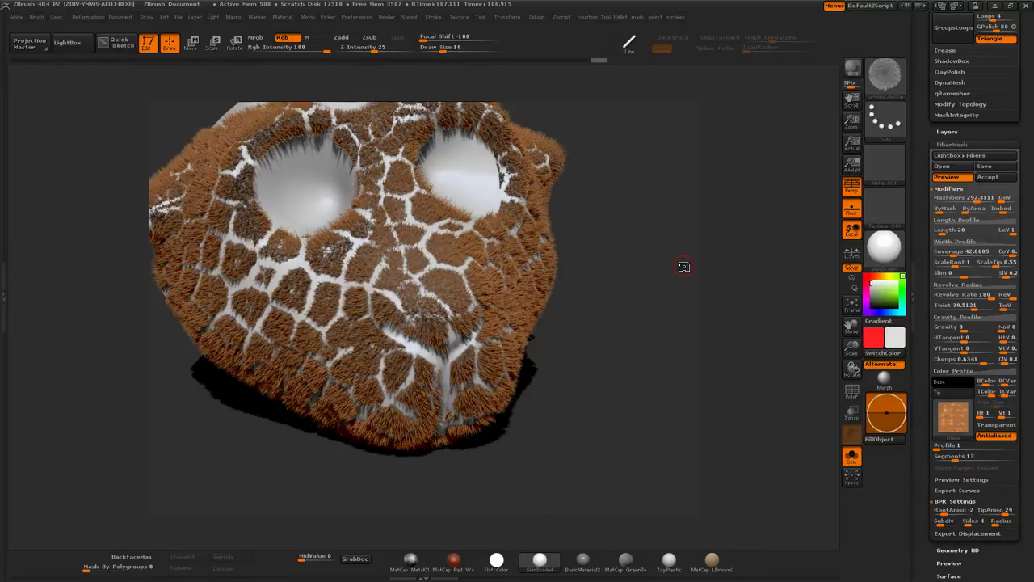
Lower fiber coverage to 10, then accept the fibers and append them as subtool Fibers94
drag(962, 252, 939, 252)
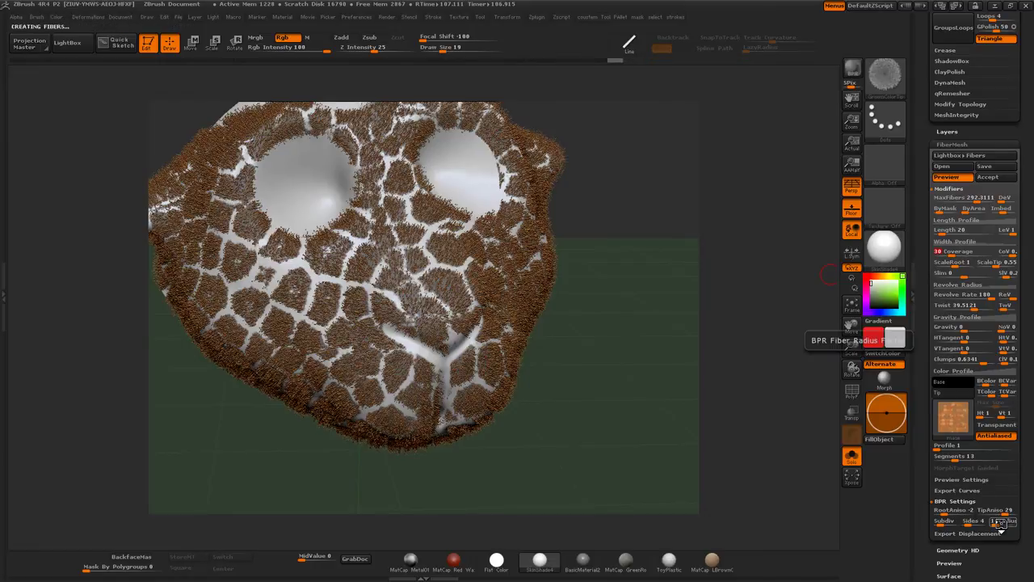
click(955, 174)
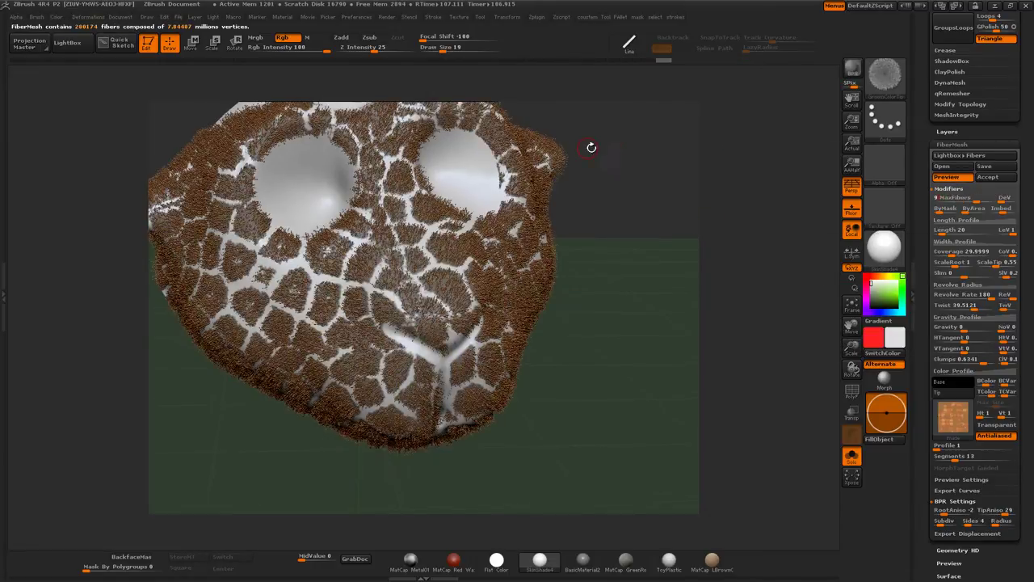
text(280)
drag(585, 146, 647, 242)
click(840, 196)
drag(832, 253, 831, 379)
scroll(998, 553, down, 10)
Open the Render menu to check the render settings
click(386, 16)
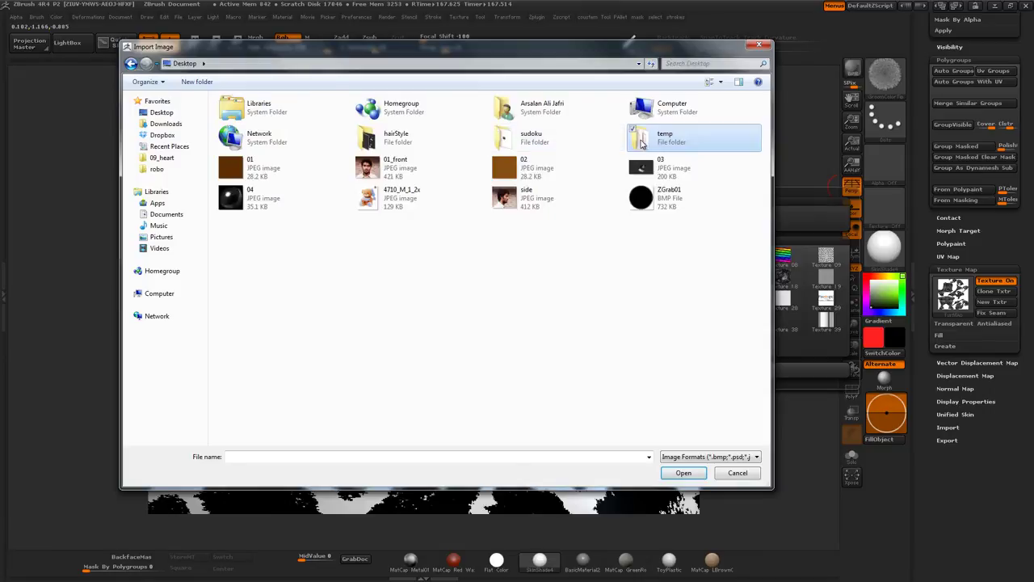
Load furMAp as the texture map and fill the model with its black-and-white giraffe pattern
click(499, 143)
double_click(502, 144)
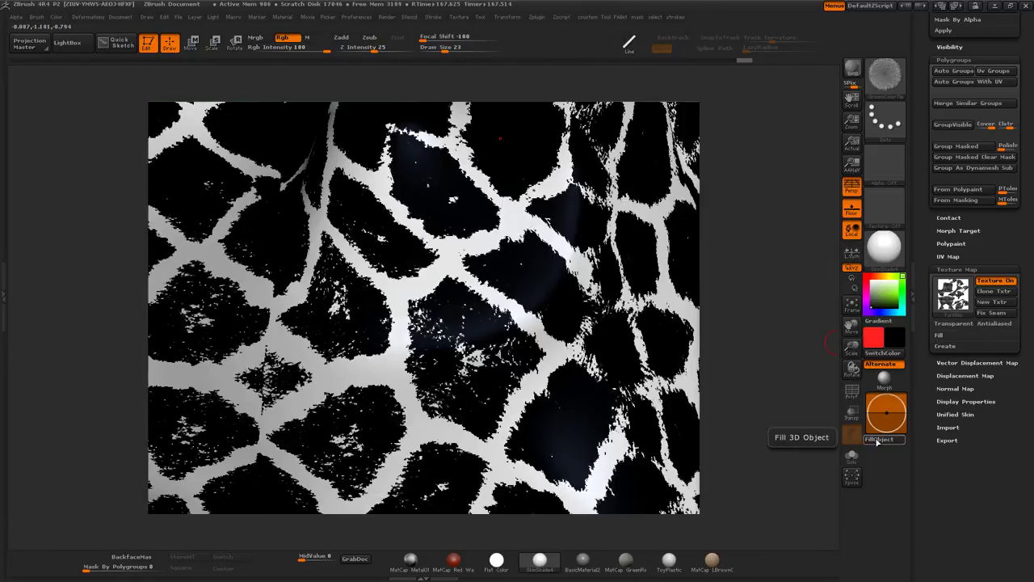
click(881, 440)
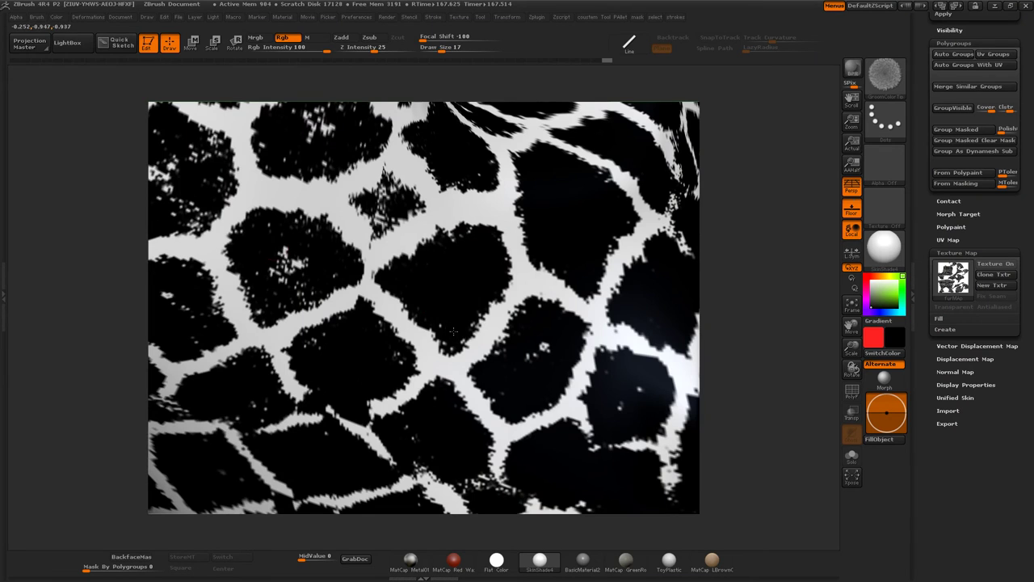
Orbit around the patterned head to inspect it from several angles
mouse_move(394, 195)
mouse_down()
mouse_move(301, 320)
mouse_move(297, 283)
mouse_up()
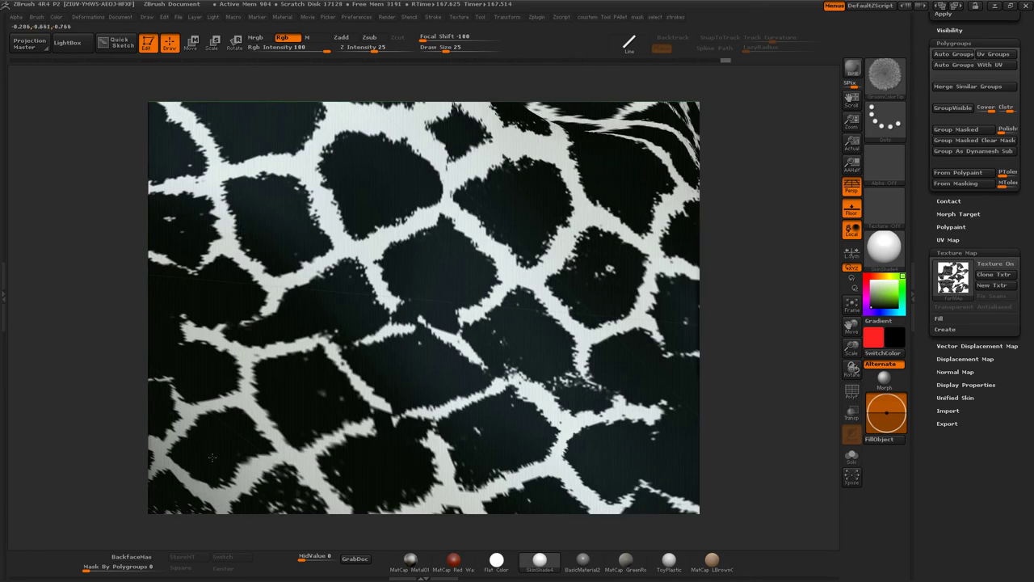
drag(211, 457, 433, 410)
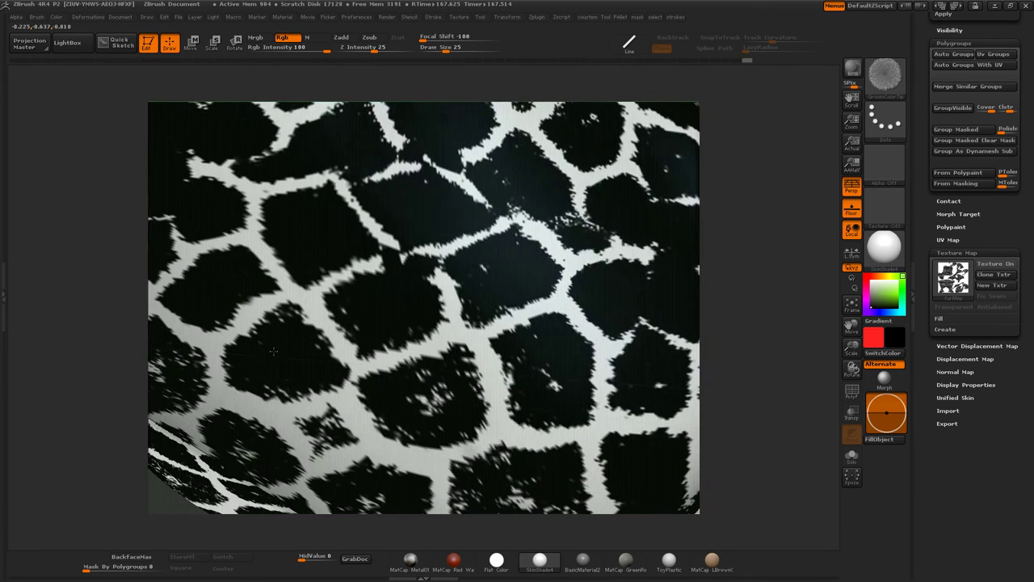
drag(562, 377, 552, 382)
drag(583, 324, 563, 339)
drag(417, 229, 588, 285)
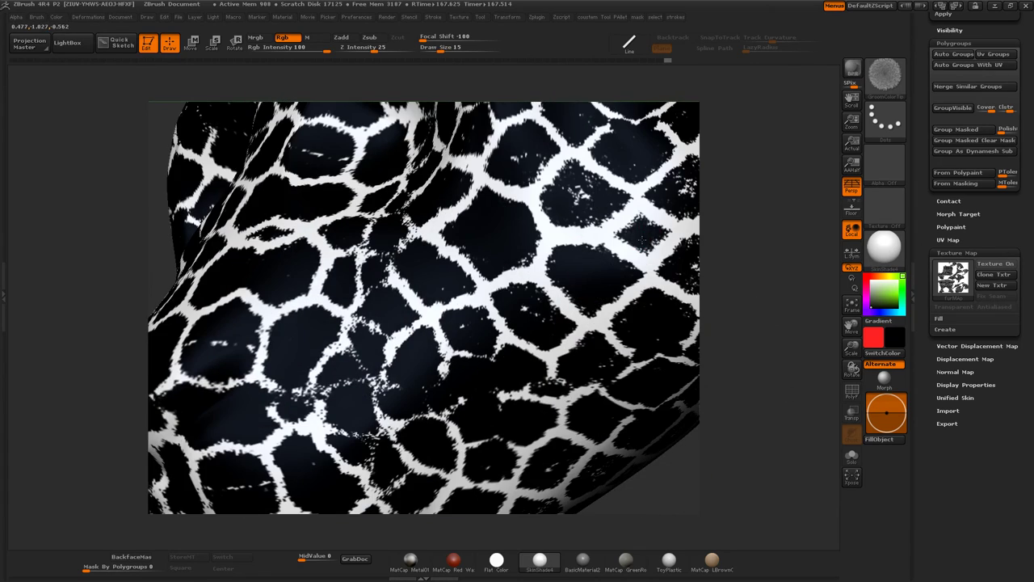
mouse_move(687, 190)
mouse_down()
mouse_move(729, 240)
mouse_move(629, 350)
mouse_move(773, 403)
mouse_move(389, 391)
mouse_up()
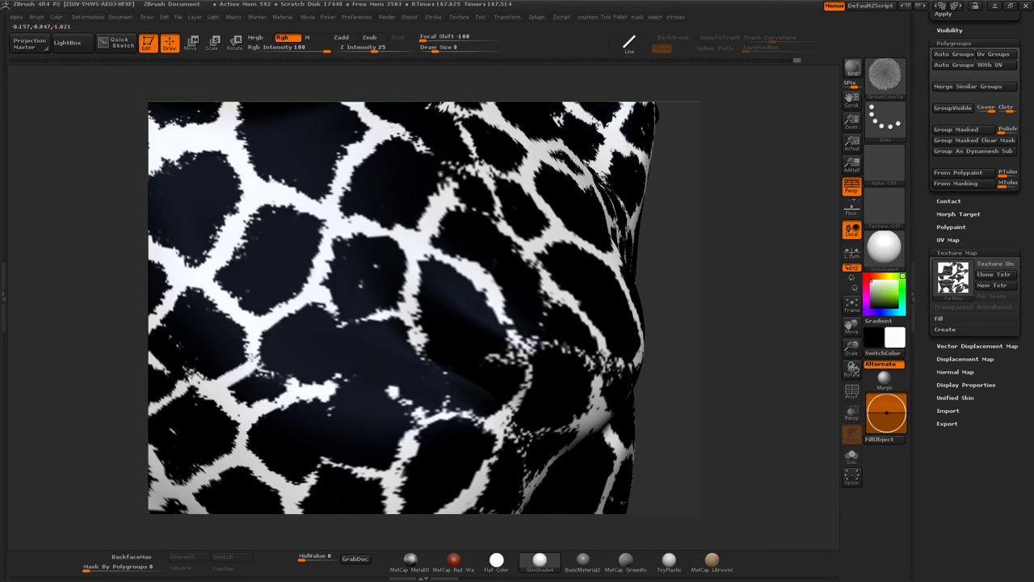
drag(295, 394, 687, 380)
Load a spray-style alpha and switch the brush to mask painting with Ctrl
click(885, 161)
click(458, 350)
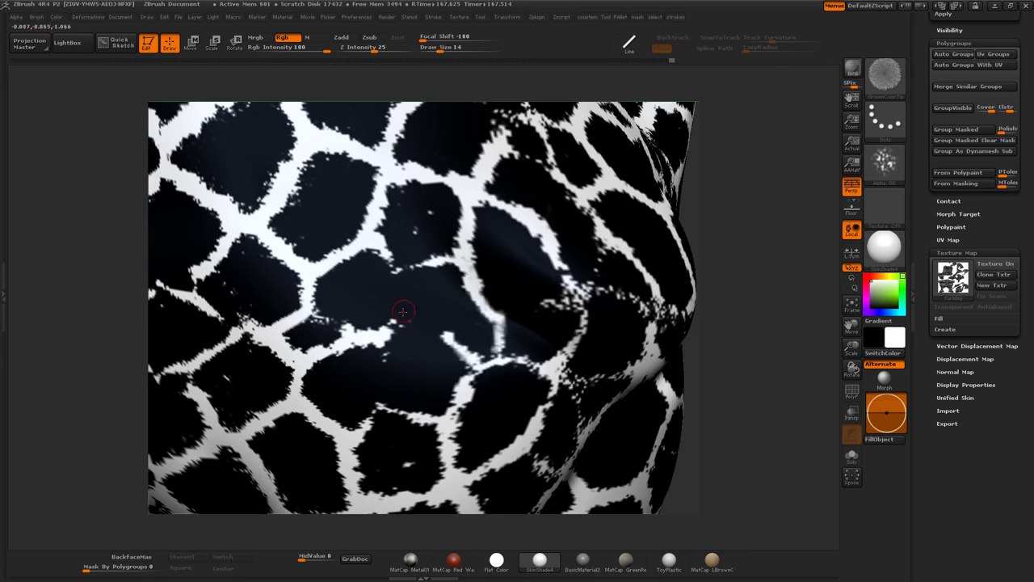
mouse_move(400, 270)
mouse_down()
mouse_move(734, 274)
mouse_move(523, 249)
mouse_move(369, 350)
mouse_move(715, 332)
mouse_move(421, 307)
mouse_move(757, 353)
mouse_move(434, 299)
mouse_up()
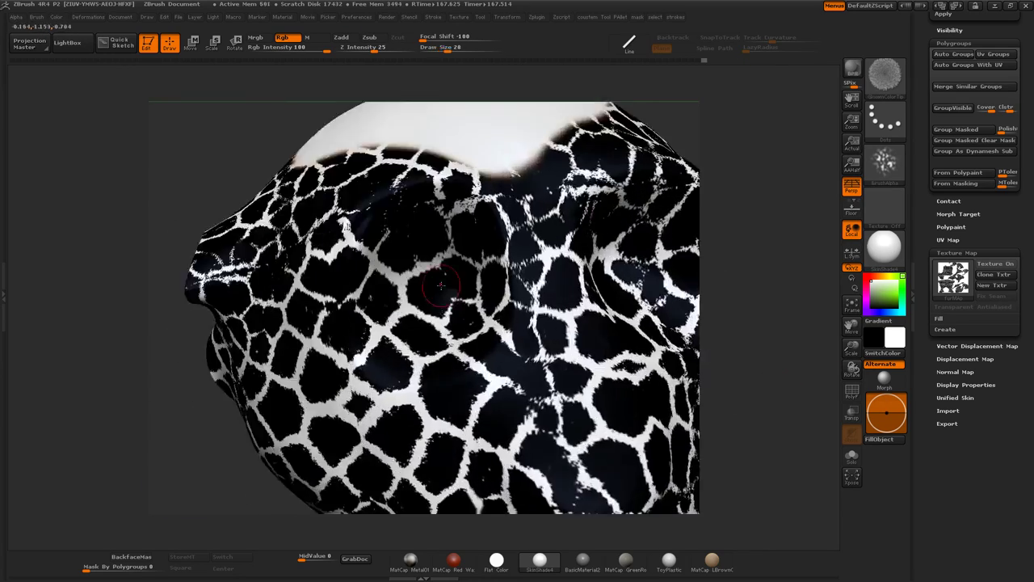
key(ctrl)
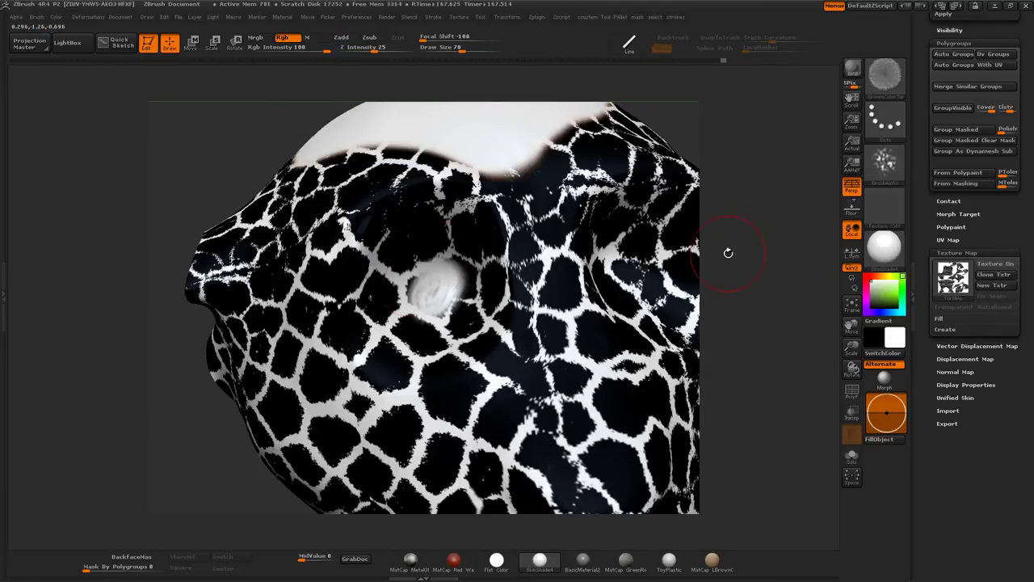